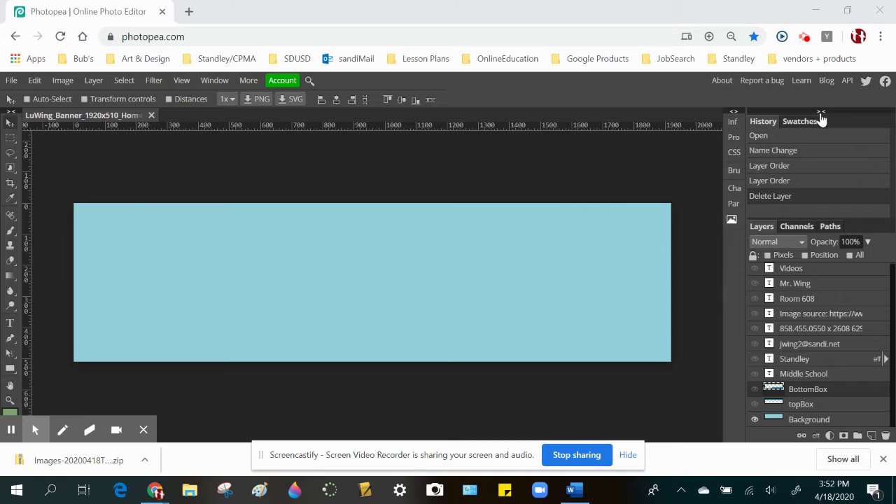
- Collapse the right-hand panel dock and bring up the Open & Place file chooser
left_click(820, 113)
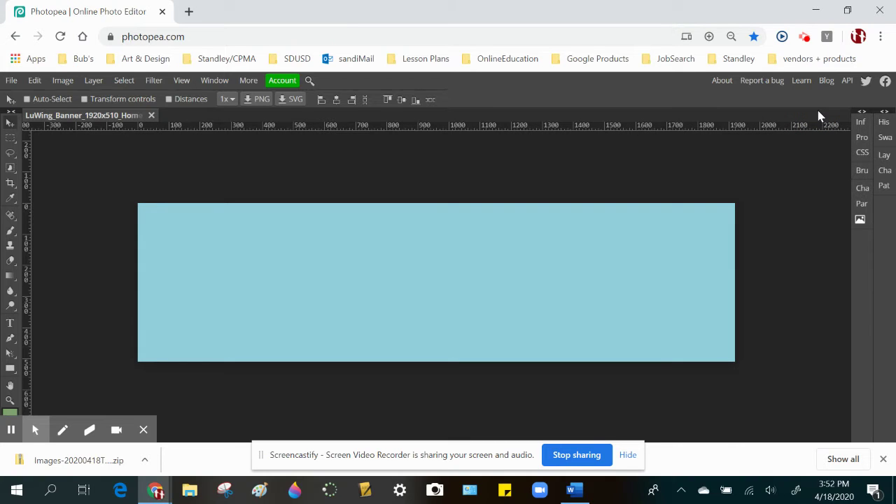
left_click(16, 82)
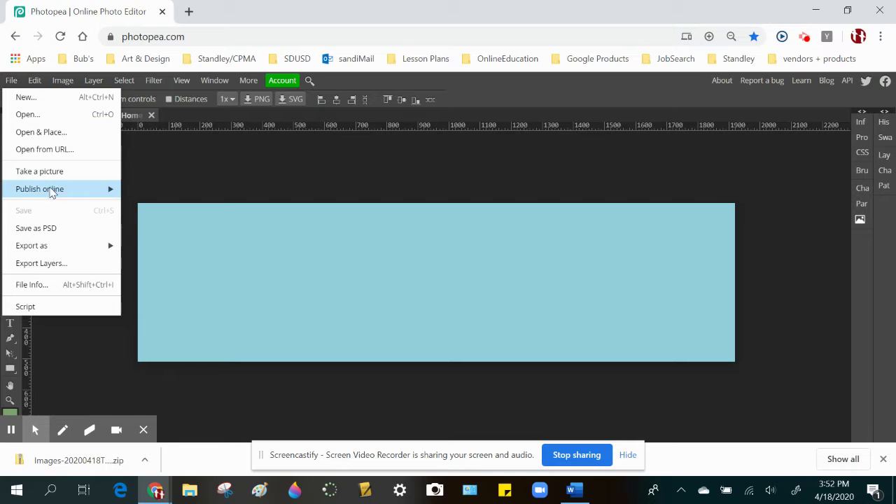
mouse_move(53, 198)
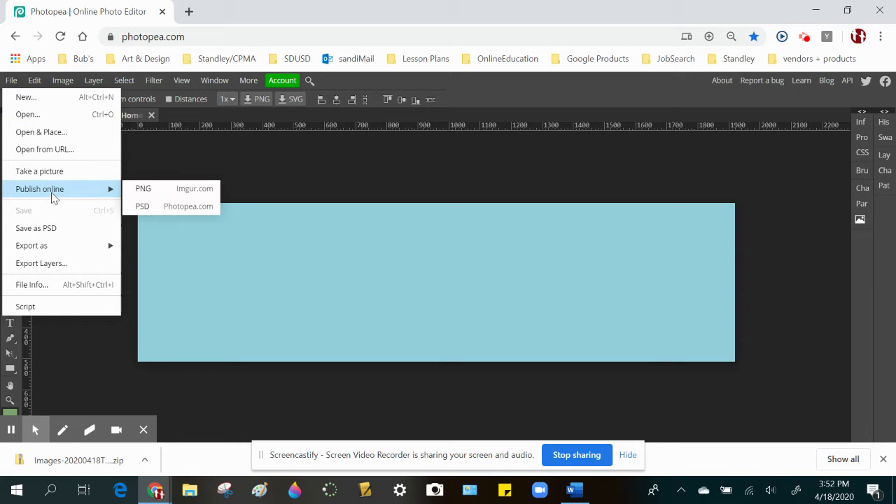
left_click(44, 133)
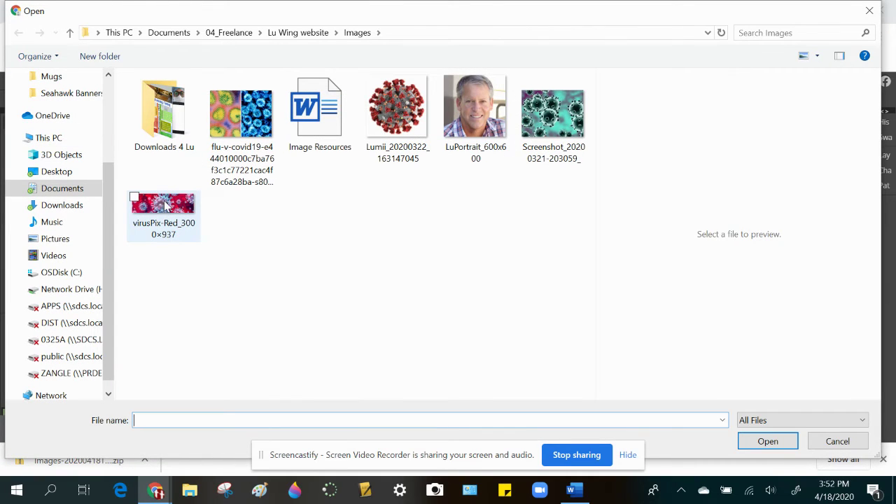
- Place the virusPix-Red_3000x937 image into the banner, abandoning a first resize attempt
double_click(163, 204)
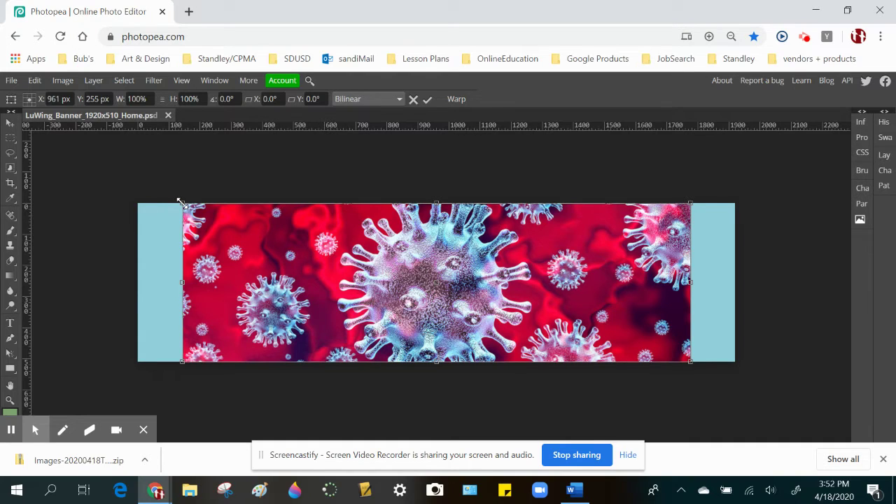
left_click_drag(180, 203, 138, 151)
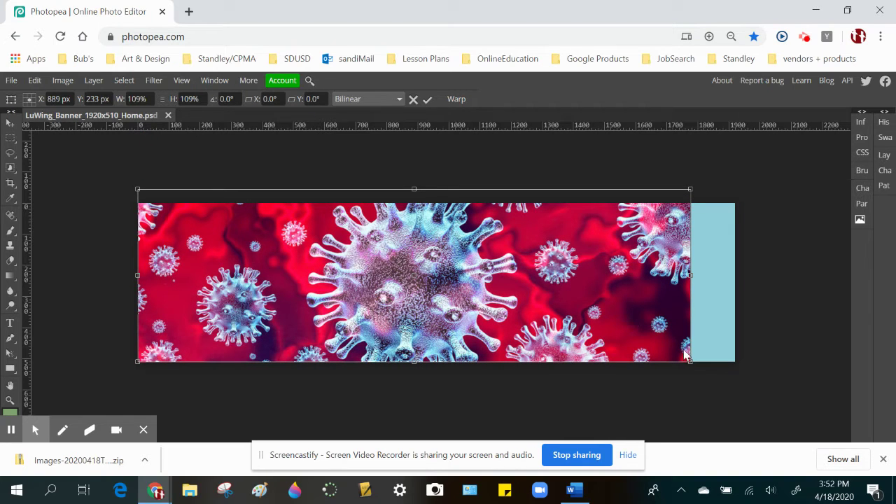
left_click_drag(689, 360, 564, 321)
key("Escape")
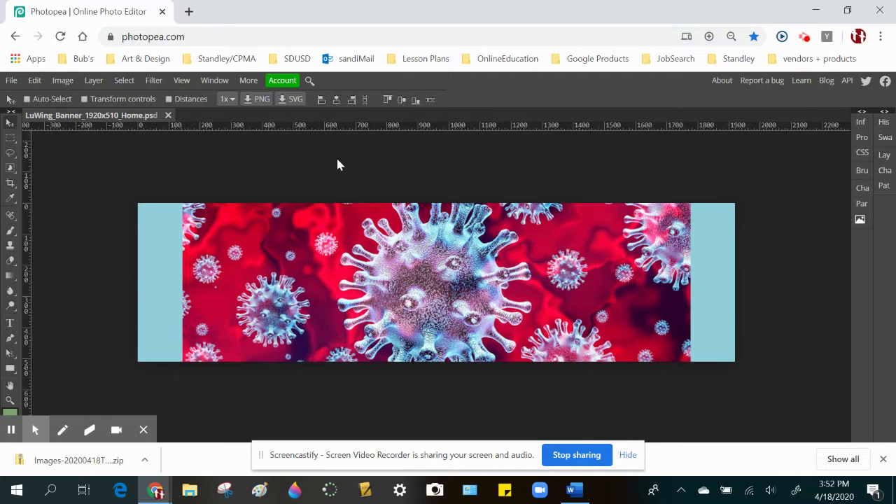
- Rescale the virus image to 120% so it spans the full banner, then show the layers
key("ctrl+alt+t")
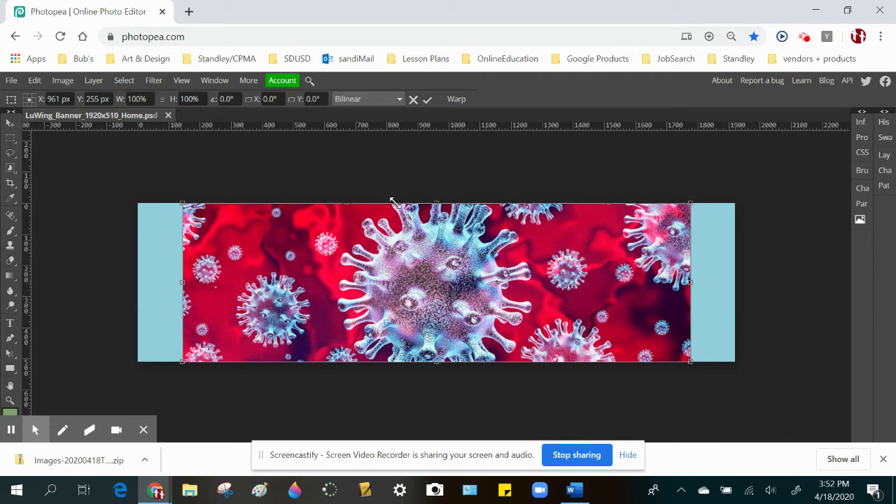
left_click_drag(181, 203, 120, 171)
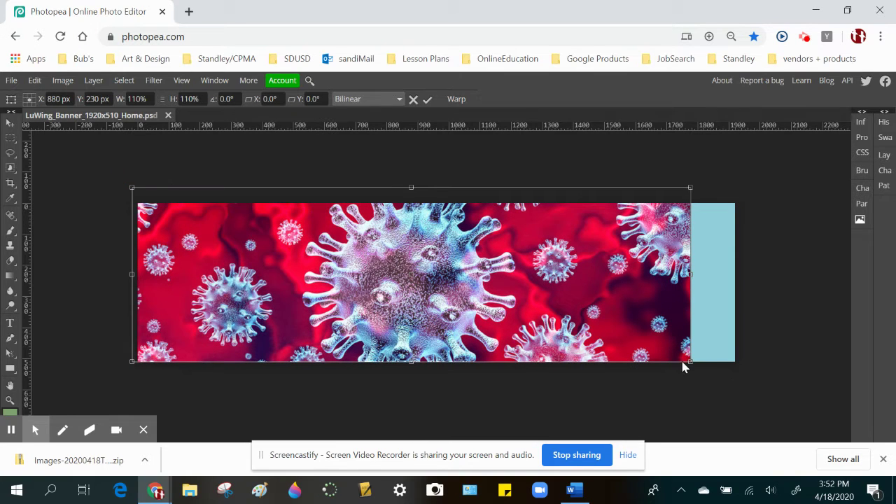
left_click_drag(691, 361, 742, 400)
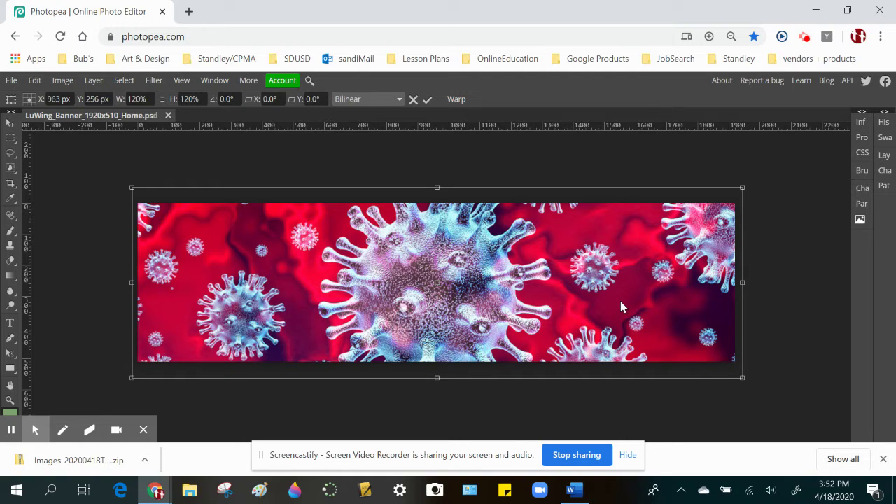
key("Return")
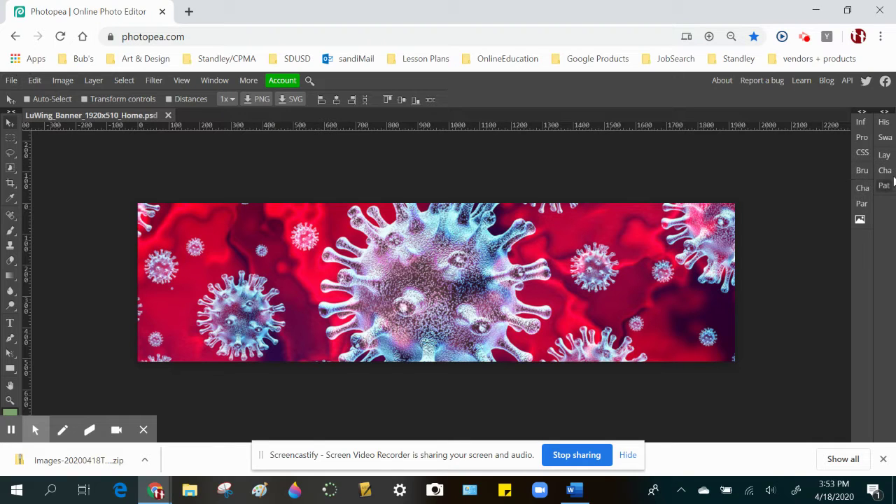
left_click(885, 156)
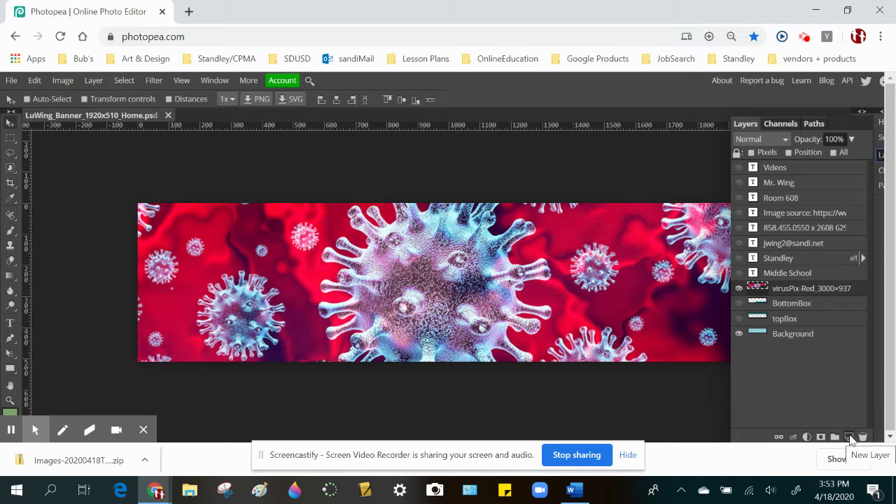
- Add an empty Layer 1 above the virus layer and start Open & Place for another picture
left_click(848, 436)
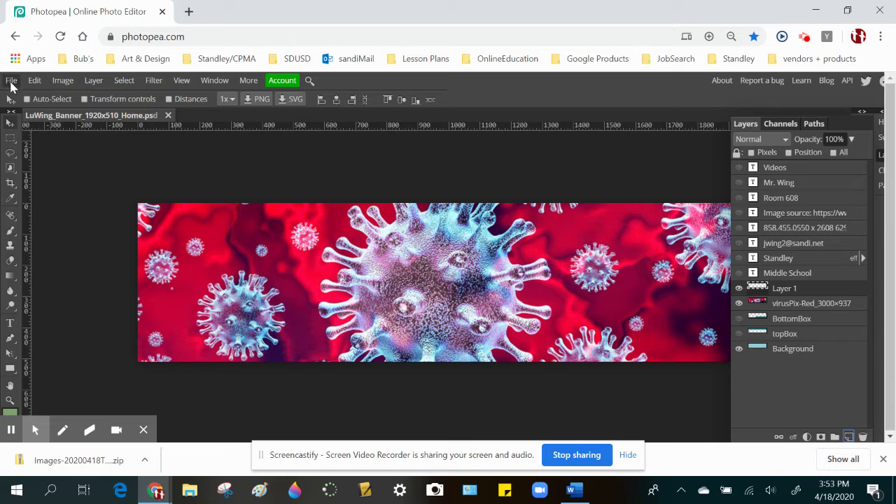
left_click(11, 81)
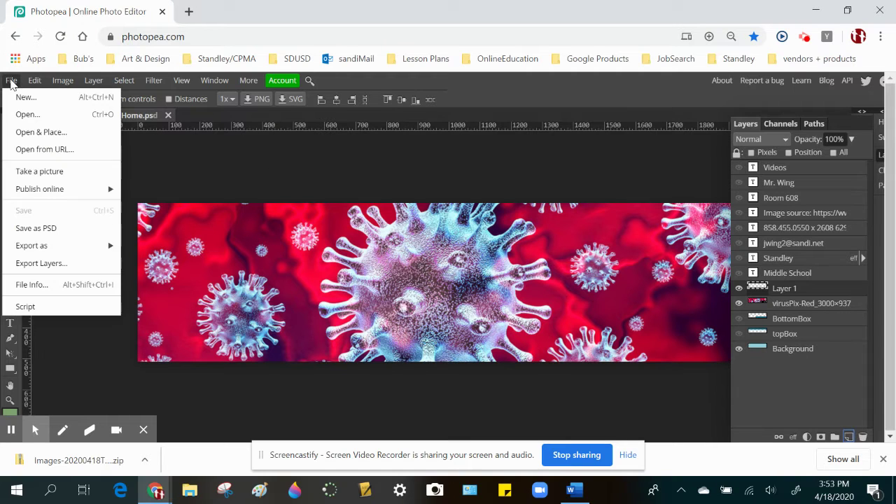
left_click(36, 133)
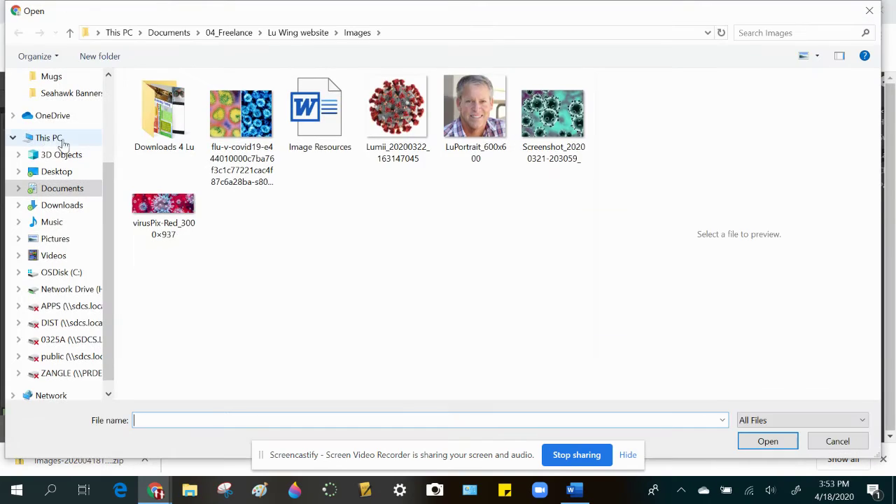
- Place LuPortrait_600x600 and move it to the banner's right end
double_click(474, 109)
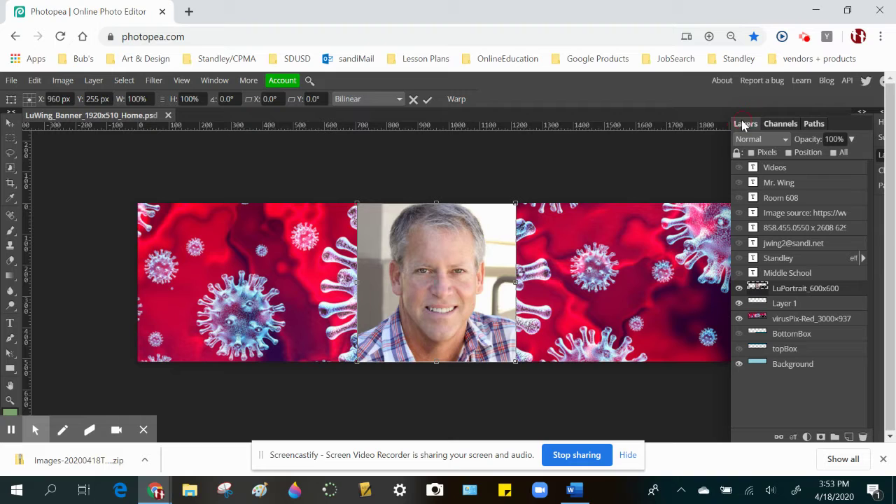
left_click(863, 112)
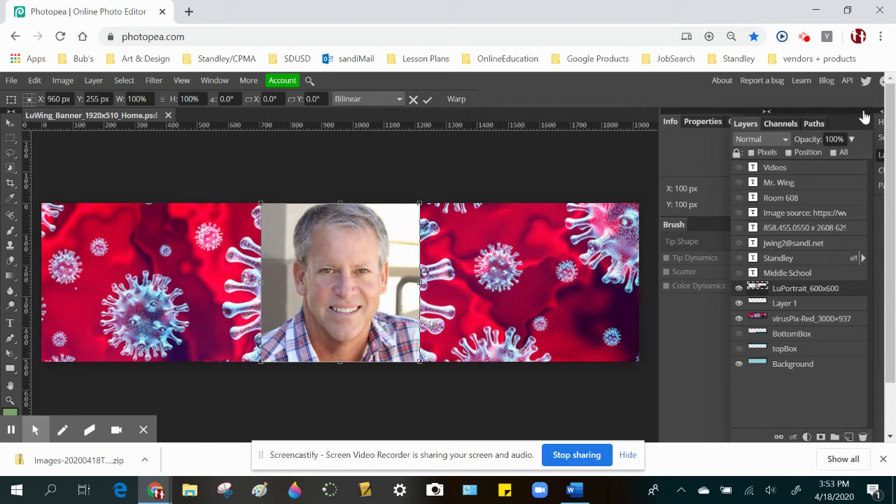
left_click(766, 111)
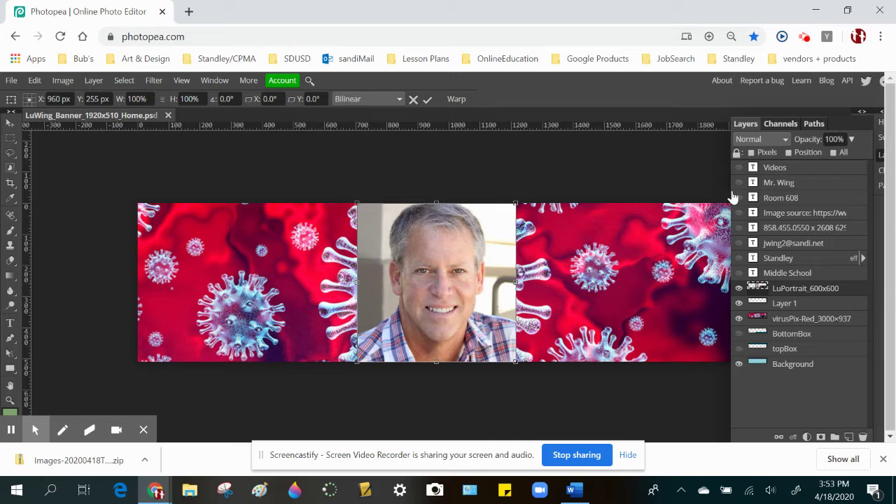
left_click(485, 237)
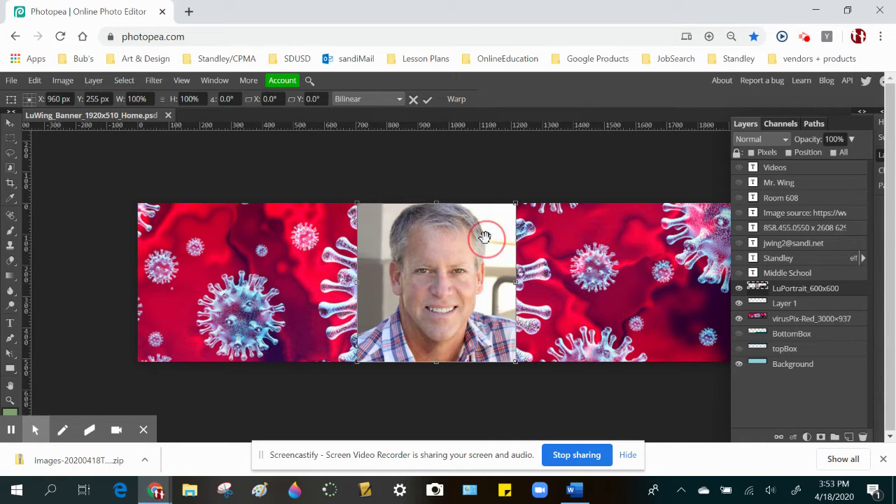
left_click_drag(455, 259, 697, 251)
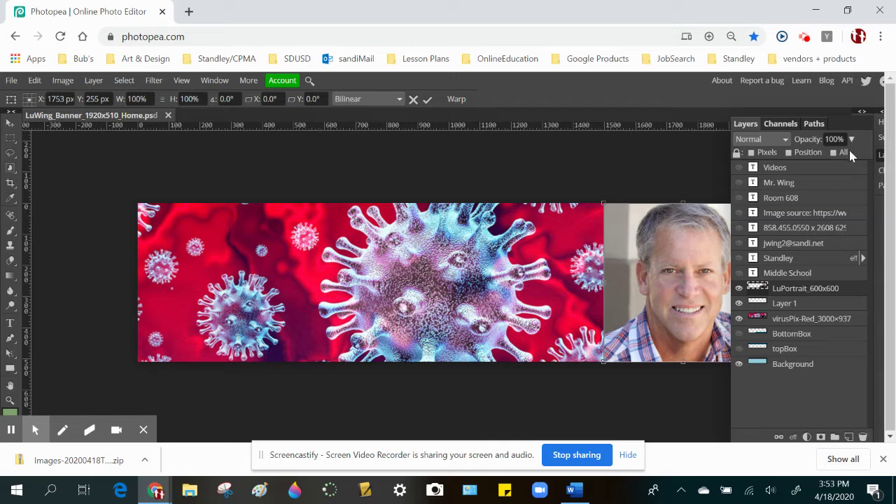
- Scale the portrait up to 105% to fill the banner height and commit it
left_click(863, 114)
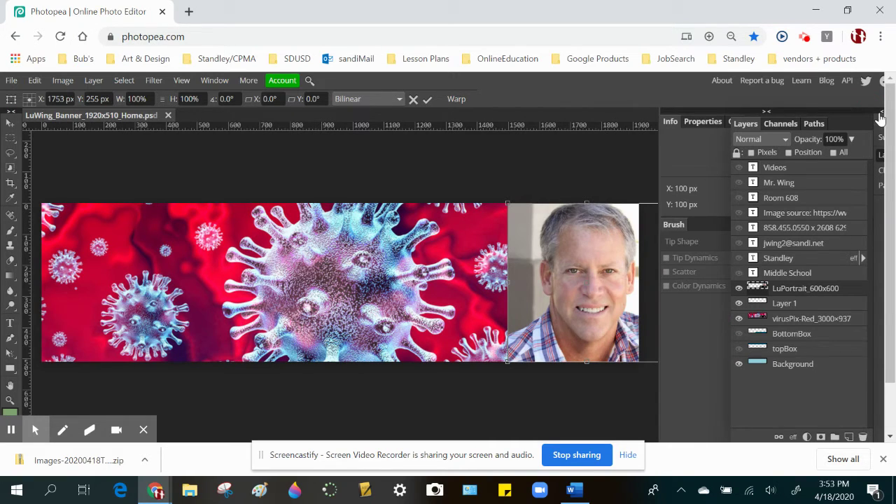
left_click(880, 113)
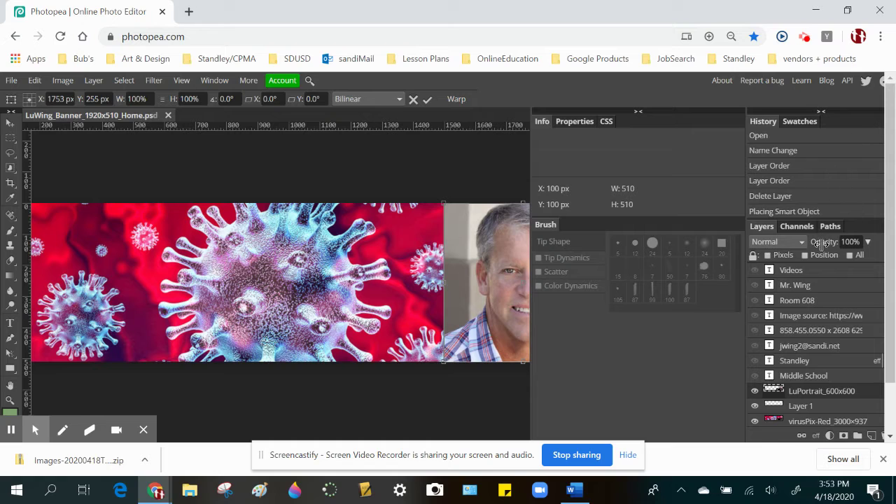
left_click(822, 112)
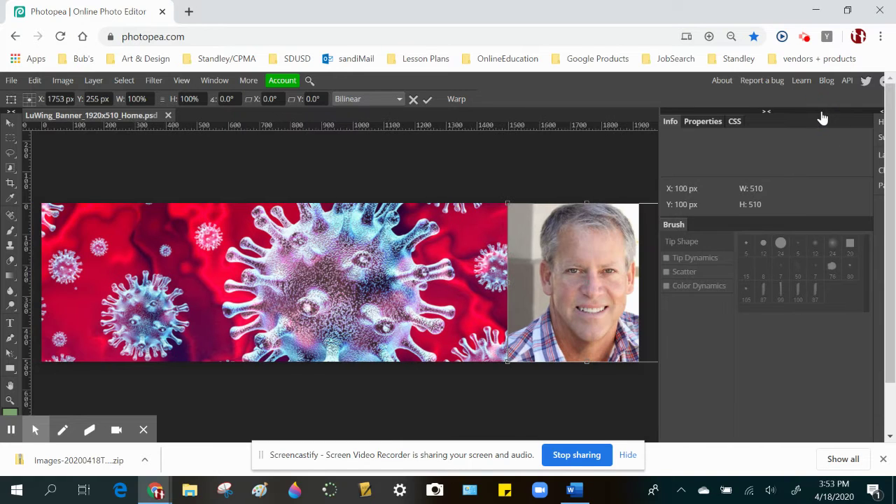
left_click(767, 111)
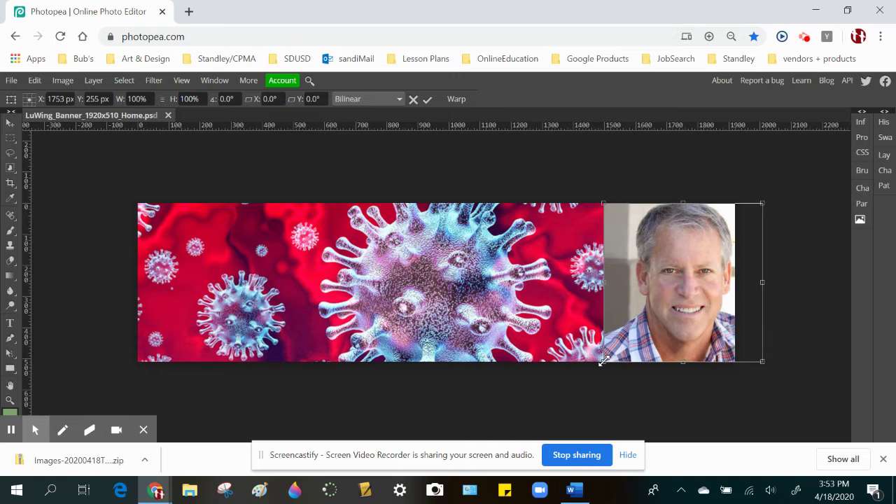
left_click_drag(604, 361, 595, 375)
left_click_drag(593, 199, 594, 201)
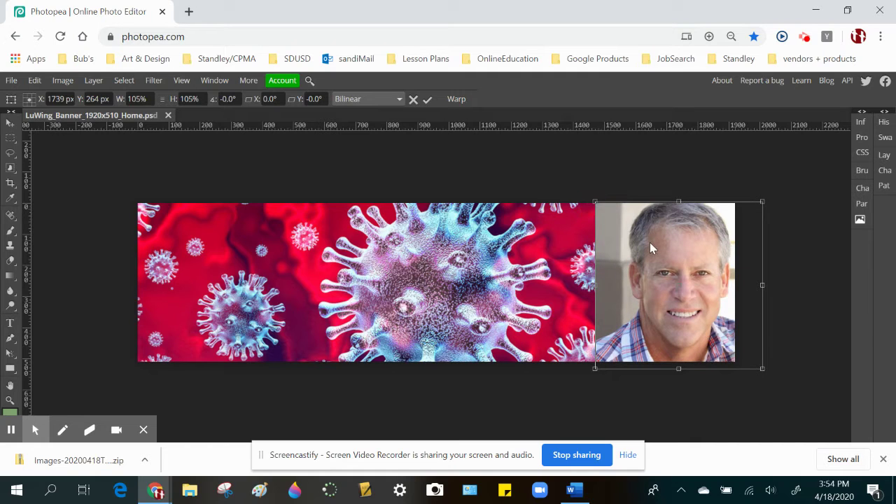
key("Return")
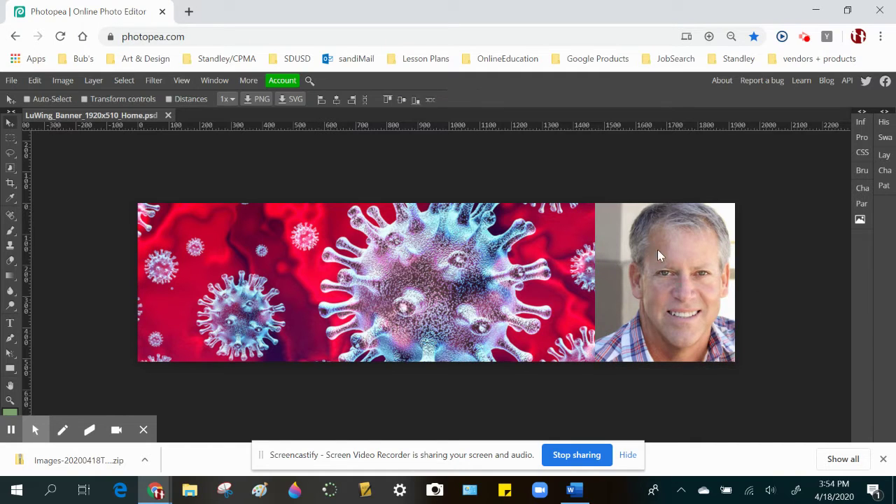
left_click(884, 155)
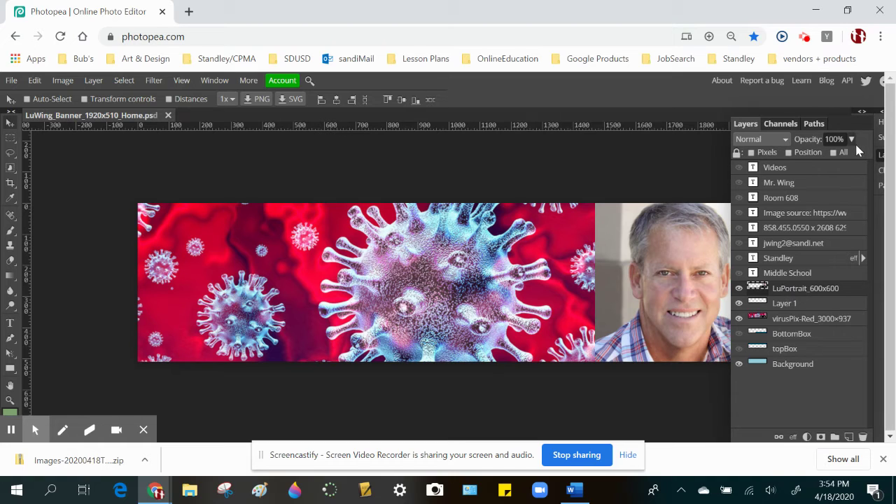
- Add a raster mask to the LuPortrait layer and set up an enlarged eraser brush, undoing a test stroke
left_click(821, 437)
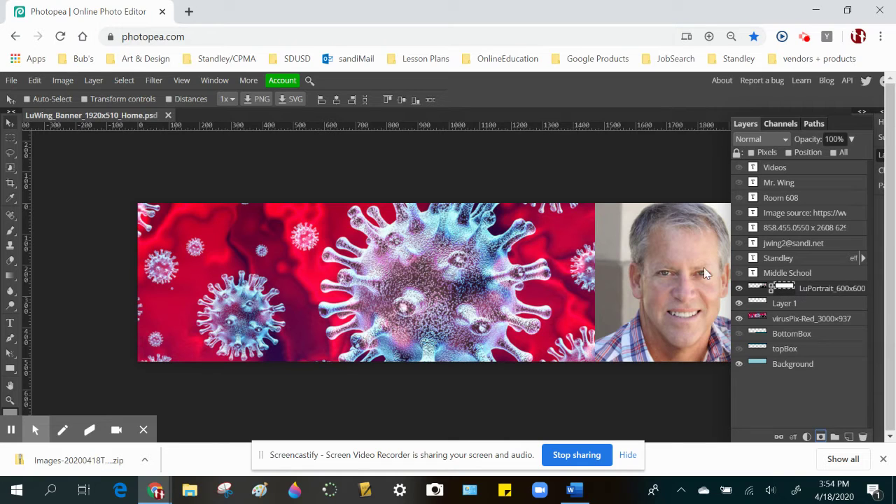
left_click(10, 261)
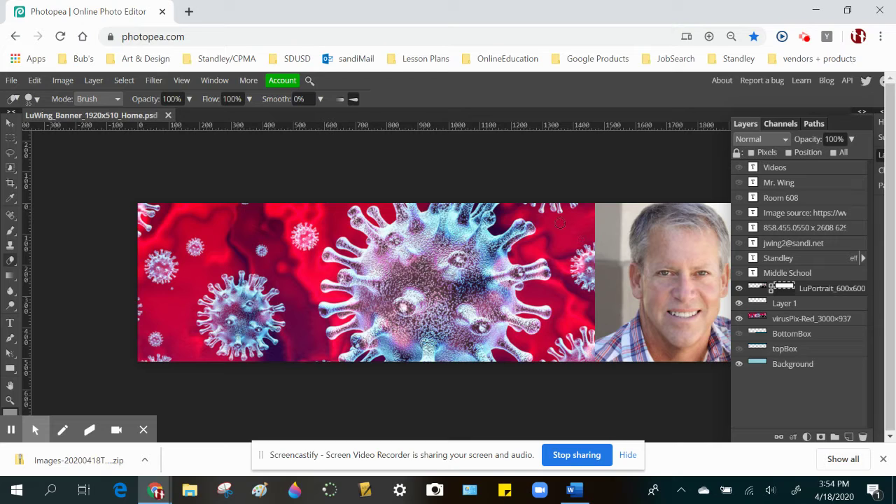
key("bracketright")
key("bracketright")
key("bracketright")
key("bracketright")
key("bracketright")
key("bracketright")
key("bracketright")
key("bracketright")
key("bracketright")
key("bracketright")
key("bracketright")
key("bracketright")
key("bracketright")
mouse_move(596, 192)
left_mouse_down()
mouse_move(599, 224)
mouse_move(579, 285)
left_mouse_up()
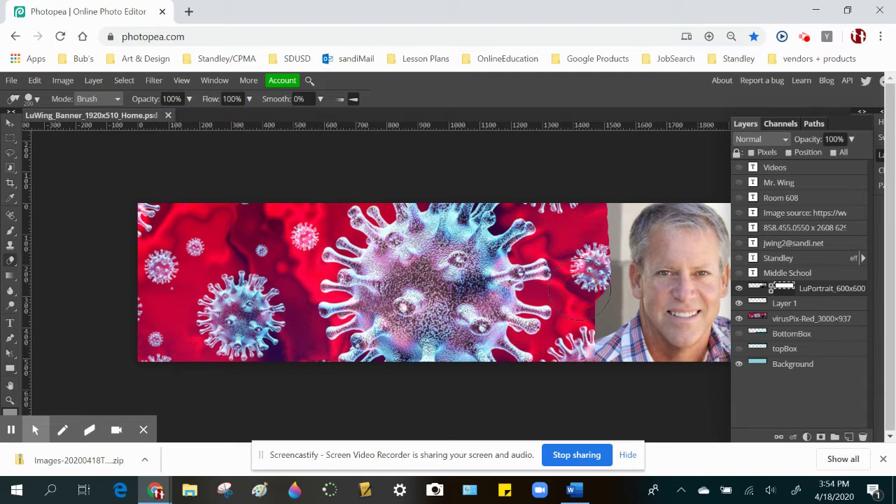
key("ctrl+z")
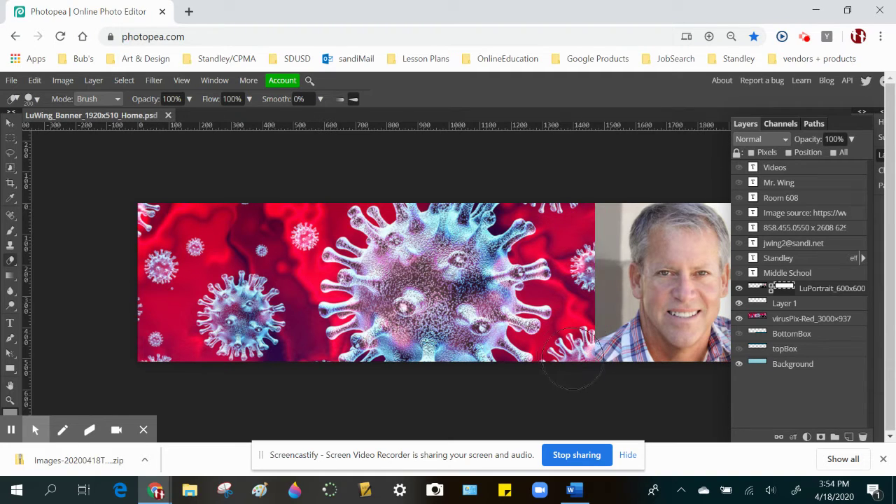
left_click(36, 100)
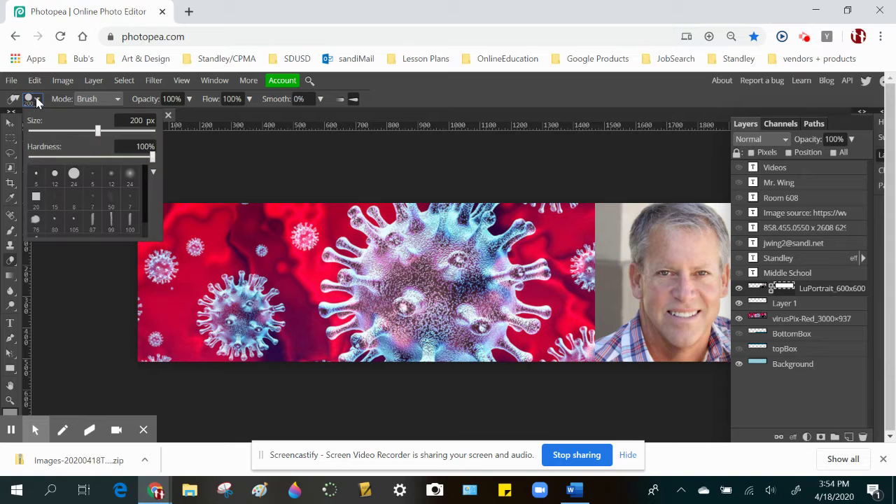
- With an enlarged soft 24 px brush at 0% hardness, erase the portrait's left edge on its mask
left_click(129, 175)
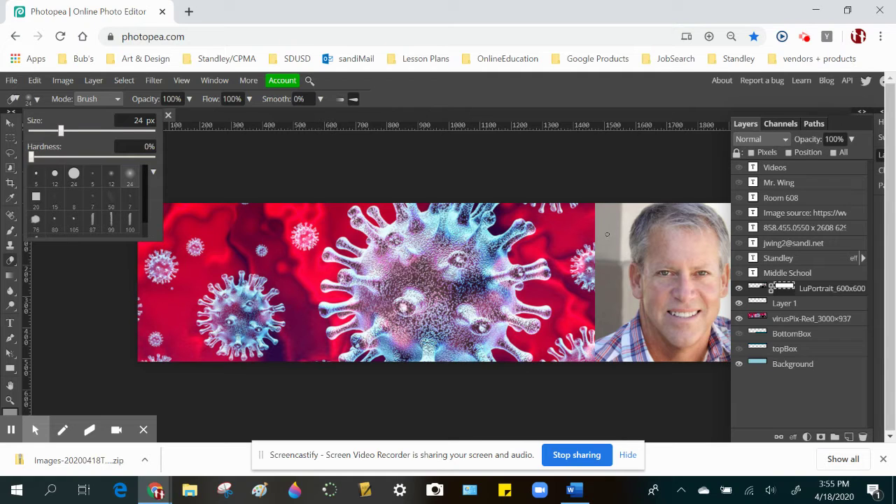
left_click(441, 187)
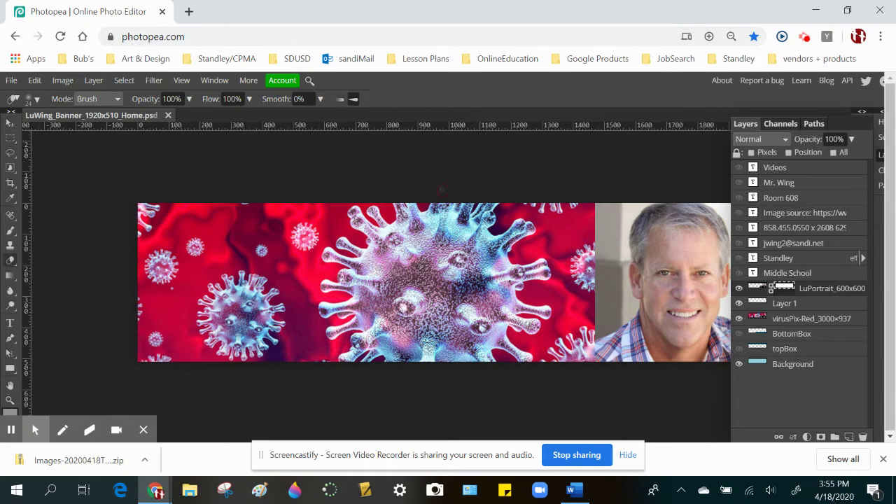
key("bracketright")
key("bracketright")
key("bracketright")
key("bracketright")
key("bracketright")
key("bracketright")
key("bracketright")
left_click(571, 217)
mouse_move(565, 239)
left_mouse_down()
mouse_move(573, 298)
mouse_move(544, 380)
mouse_move(559, 378)
left_mouse_up()
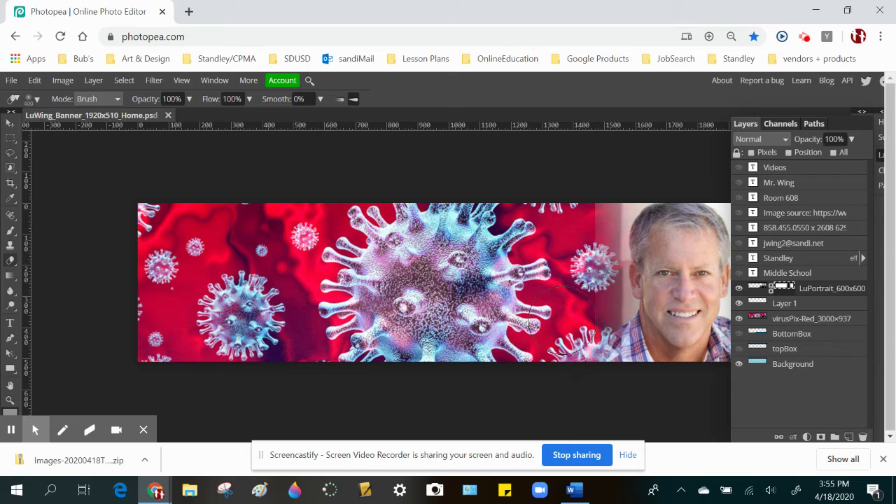
left_click(567, 219)
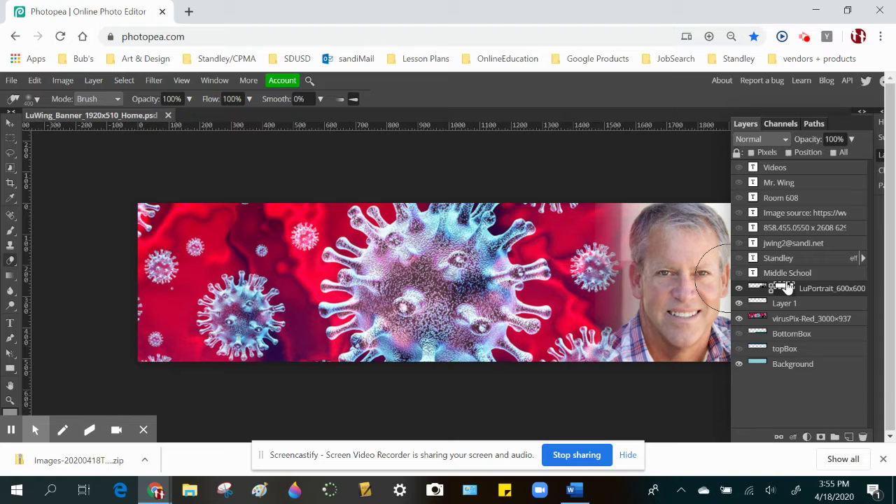
left_click(143, 430)
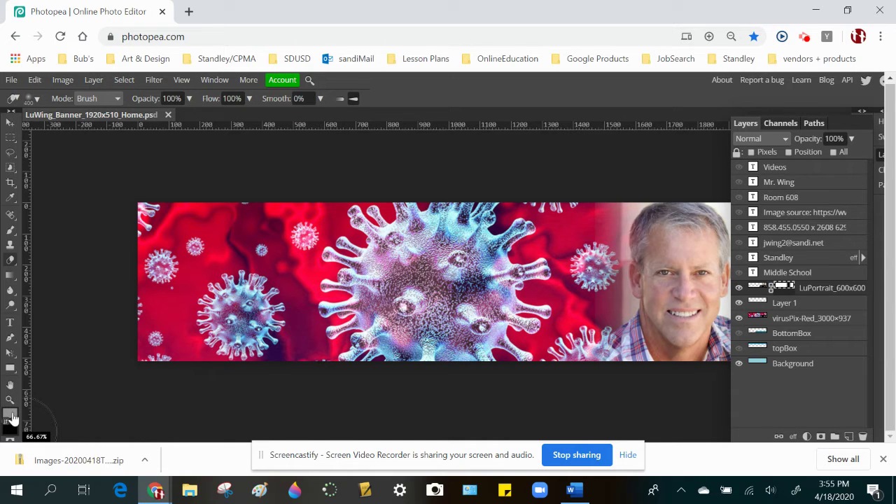
- Paint black across the portrait's face on the mask and set the background colour to white
key("x")
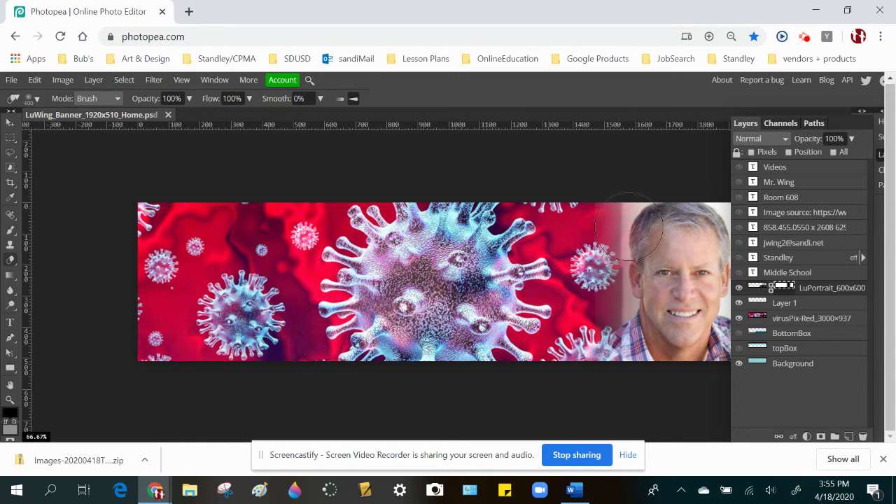
mouse_move(657, 210)
left_mouse_down()
mouse_move(636, 334)
mouse_move(654, 180)
left_mouse_up()
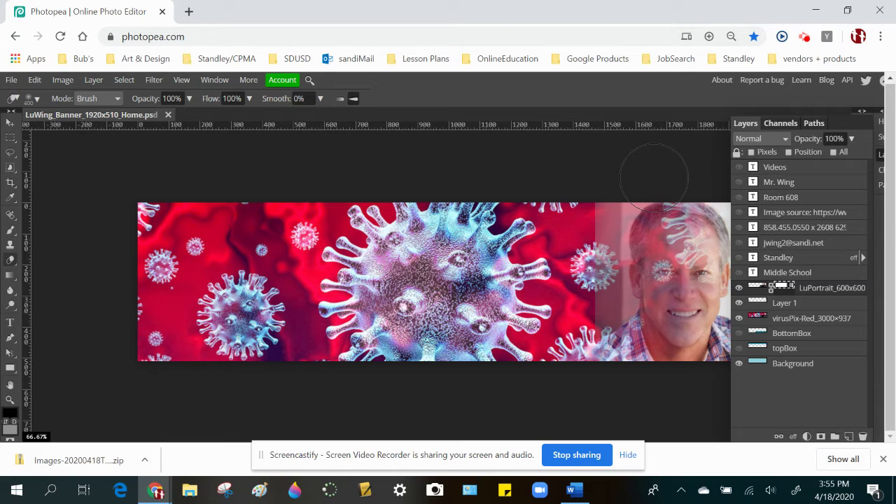
left_click(11, 431)
left_click_drag(120, 208, 93, 183)
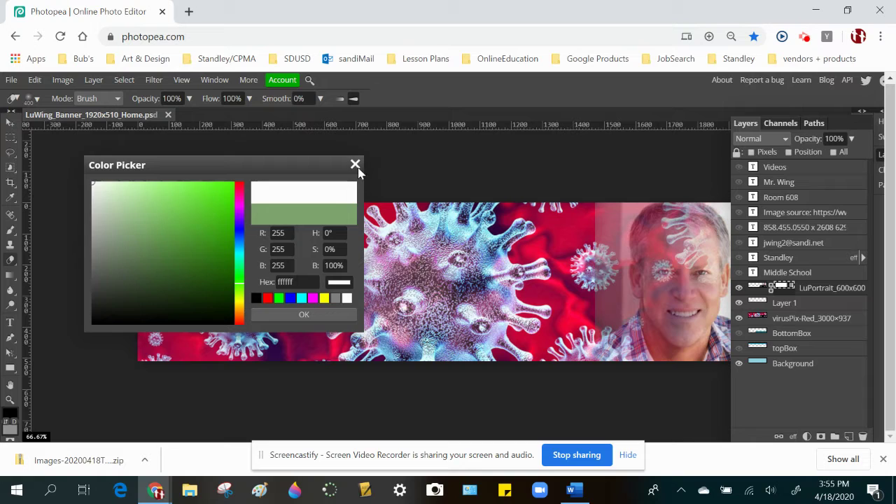
left_click(355, 166)
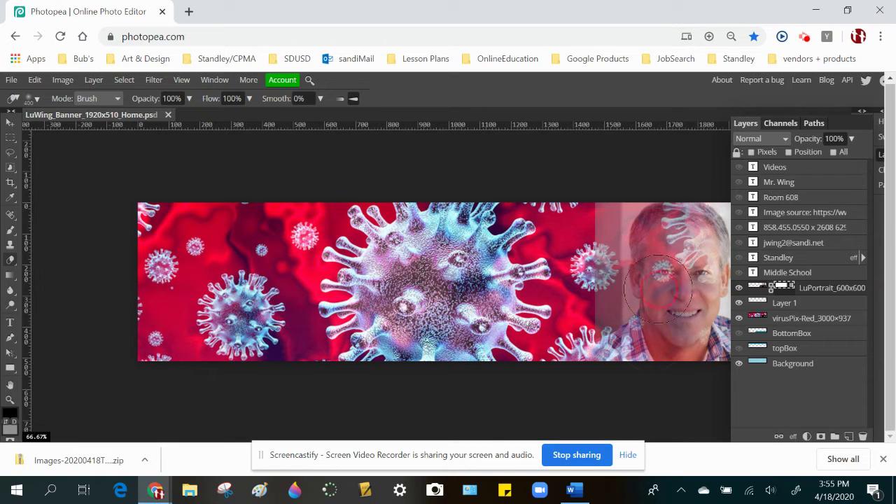
left_click(10, 432)
left_click_drag(108, 222, 92, 182)
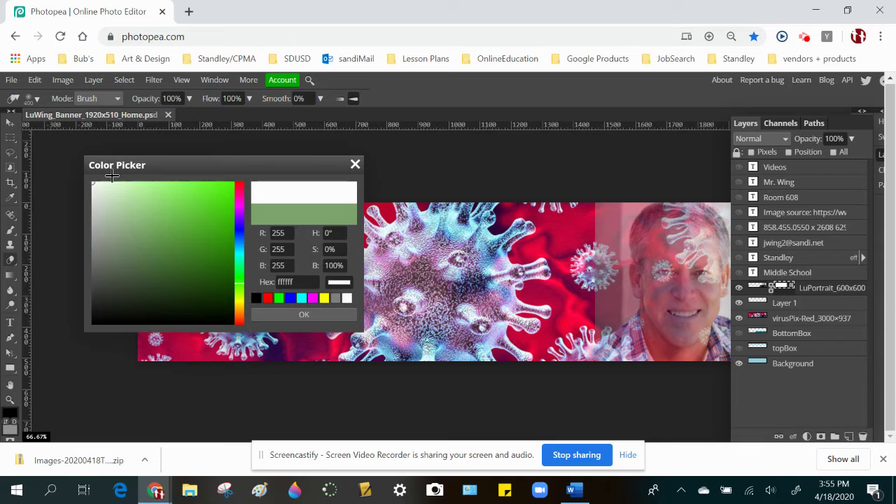
left_click(304, 315)
- Refine the mask with white and black strokes, restoring the face and blending the left side
mouse_move(603, 210)
left_mouse_down()
mouse_move(651, 329)
mouse_move(682, 347)
mouse_move(652, 174)
left_mouse_up()
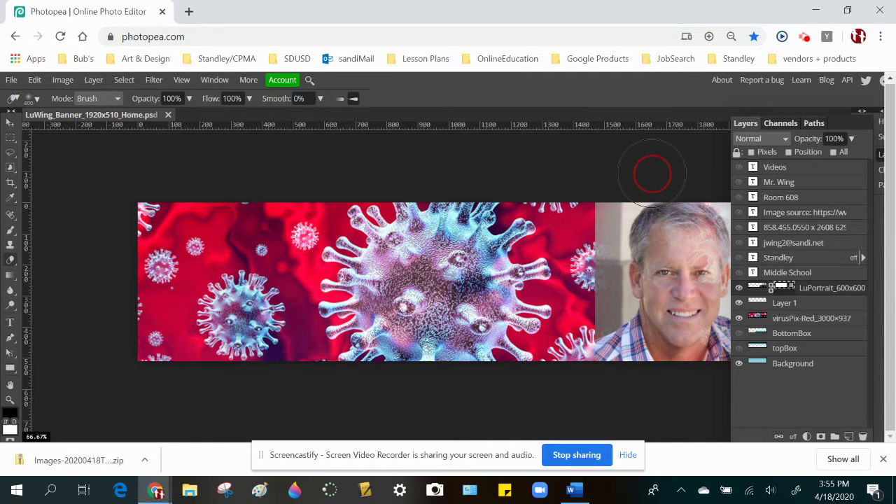
left_click(9, 418)
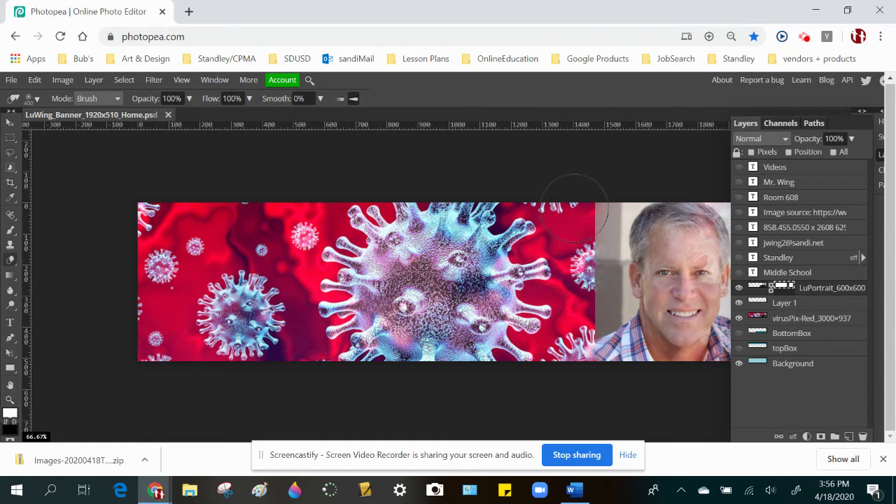
mouse_move(572, 203)
left_mouse_down()
mouse_move(551, 387)
mouse_move(559, 355)
mouse_move(534, 140)
left_mouse_up()
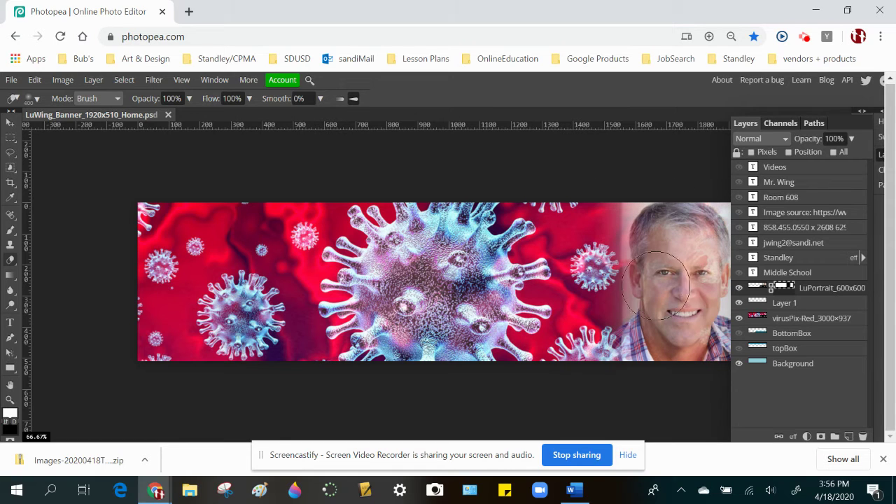
key("x")
mouse_move(665, 234)
left_mouse_down()
mouse_move(669, 224)
mouse_move(633, 245)
mouse_move(659, 388)
mouse_move(664, 209)
mouse_move(656, 398)
left_mouse_up()
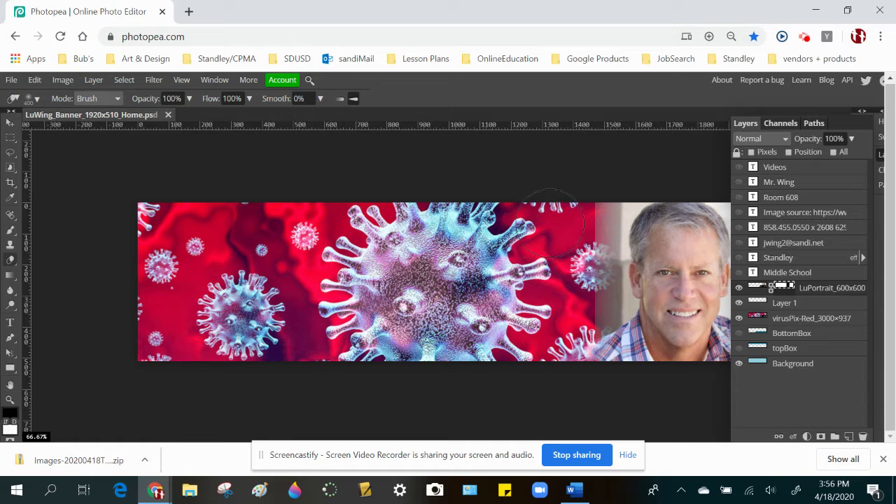
key("x")
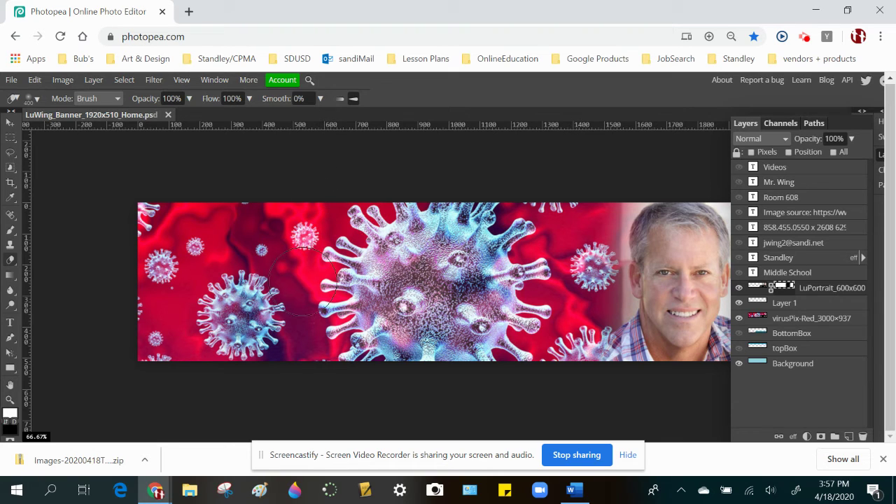
left_click(11, 81)
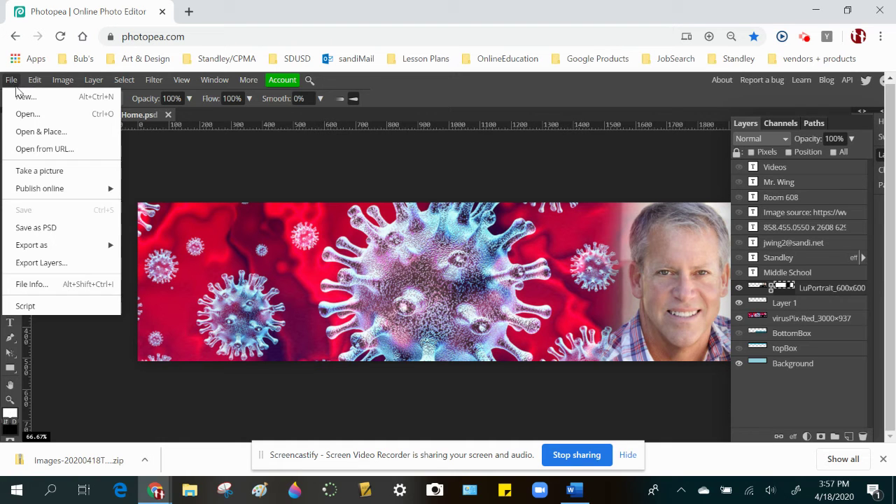
- Place the ForensicScience_Sample image from the downloaded lab images folder
left_click(35, 133)
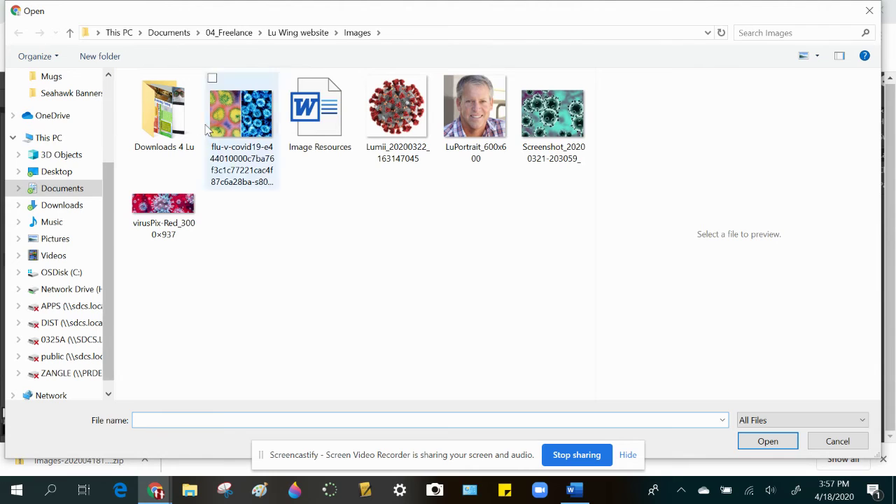
double_click(175, 119)
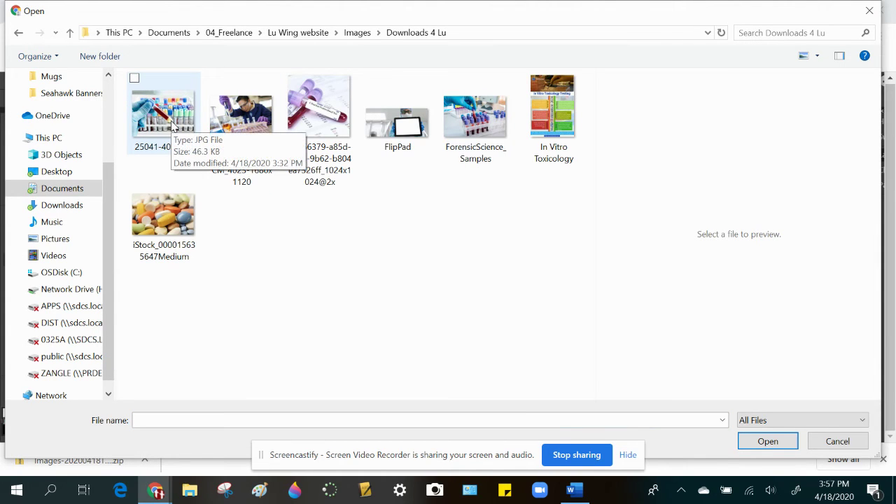
double_click(467, 133)
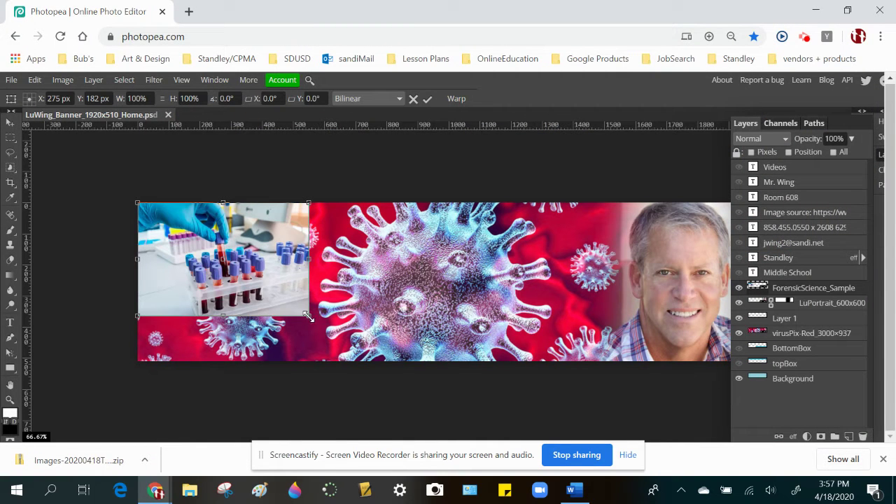
- Scale the test-tube photo to about 149% and fit it along the banner's left end
left_click_drag(308, 316, 383, 404)
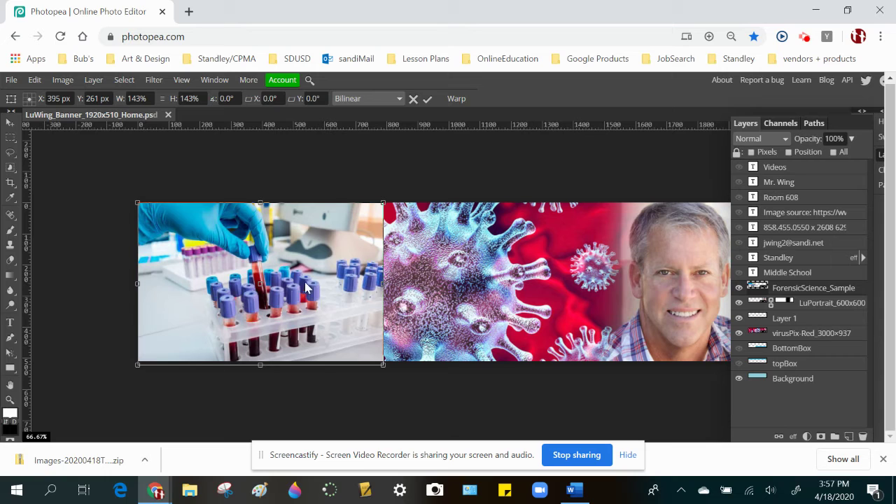
left_click_drag(326, 271, 247, 259)
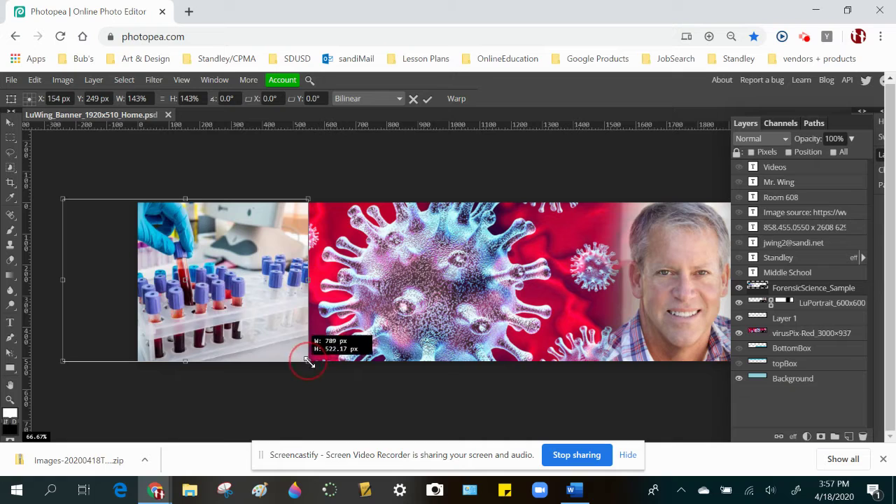
left_click_drag(308, 360, 317, 372)
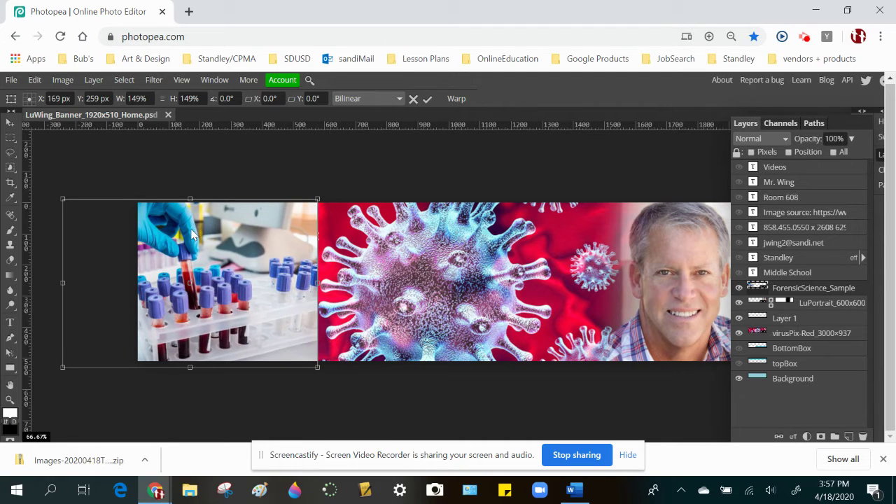
mouse_move(60, 197)
left_mouse_down()
mouse_move(44, 184)
mouse_move(62, 196)
left_mouse_up()
key("b")
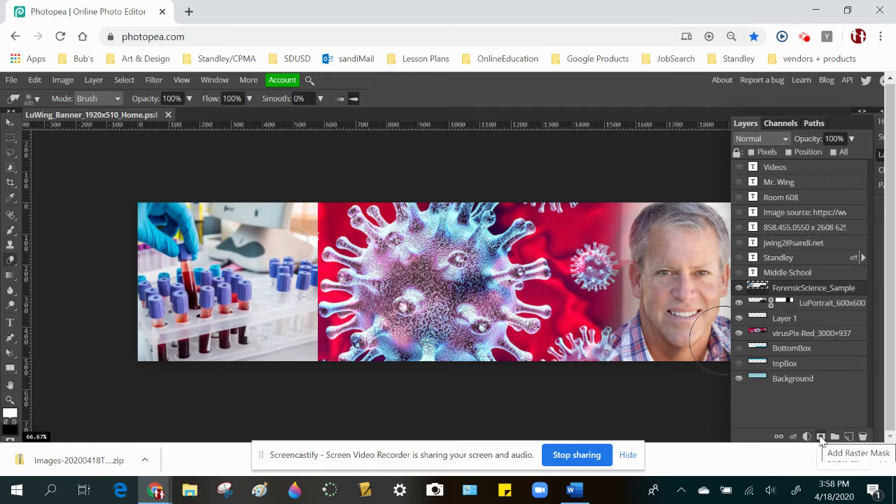
- Add a raster mask to the test-tube layer and fade its right edge with a 500 px soft brush
left_click(821, 436)
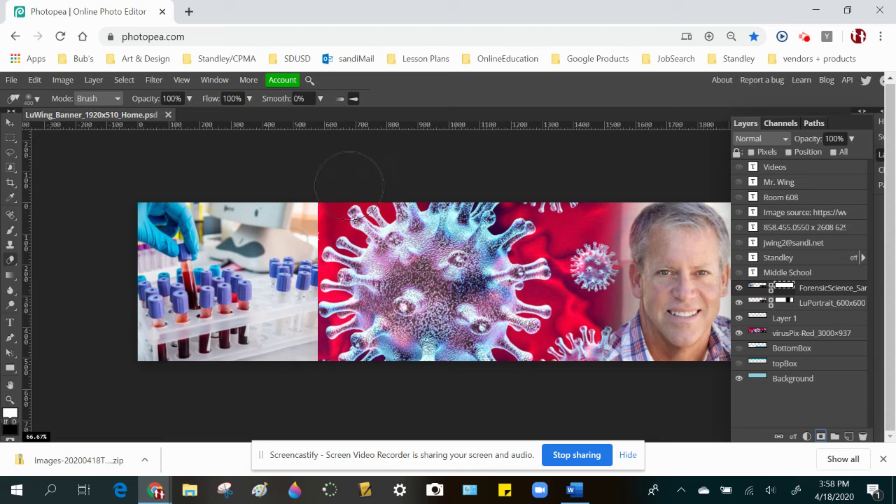
left_click_drag(360, 210, 356, 410)
mouse_move(366, 350)
left_mouse_down()
mouse_move(386, 255)
mouse_move(386, 167)
mouse_move(379, 301)
left_mouse_up()
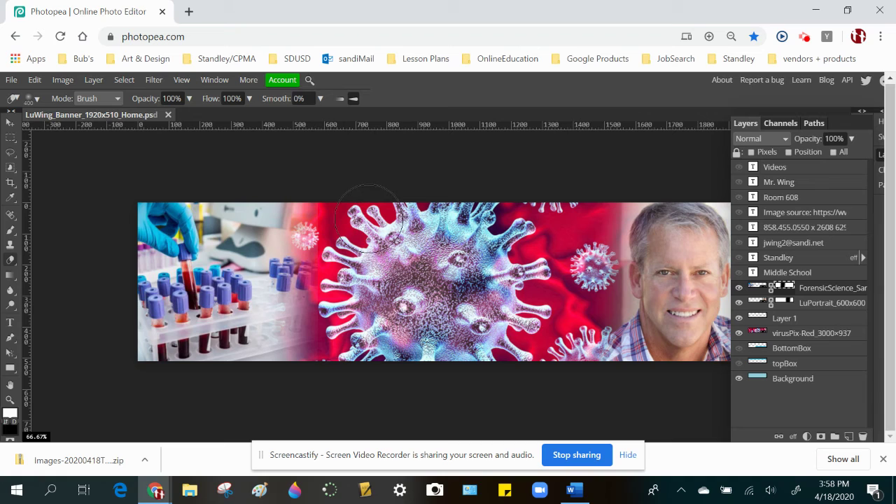
key("bracketright")
left_click(319, 217)
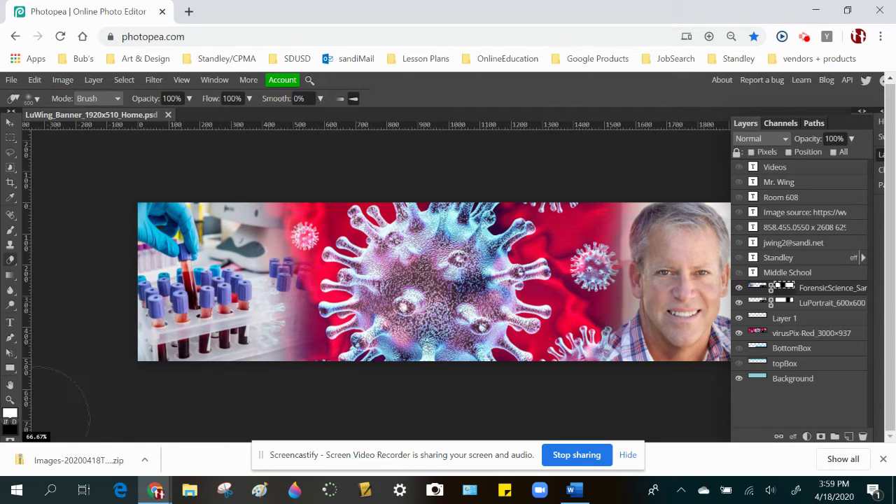
- Touch up the mask, restoring over-faded areas and fading the right edge further, then zoom out to 50%
left_click(12, 418)
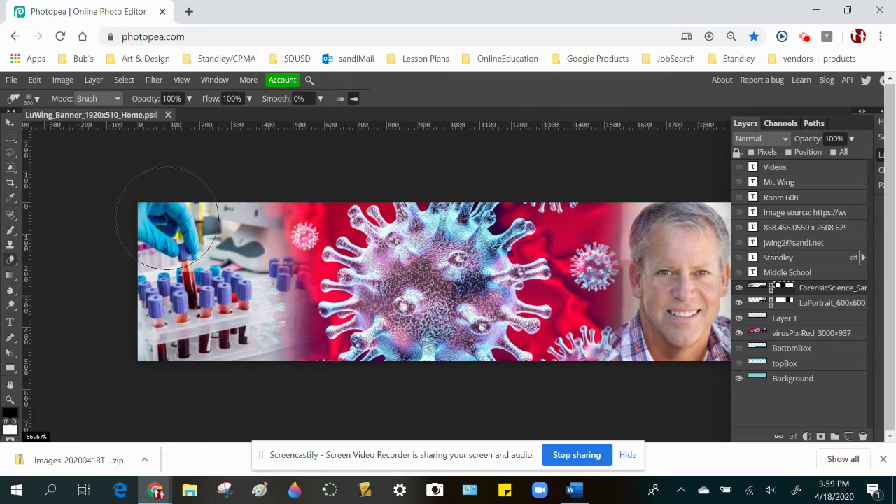
mouse_move(187, 195)
left_mouse_down()
mouse_move(224, 340)
mouse_move(193, 329)
mouse_move(200, 213)
mouse_move(218, 283)
mouse_move(215, 354)
mouse_move(319, 362)
mouse_move(320, 279)
mouse_move(325, 348)
mouse_move(365, 330)
left_mouse_up()
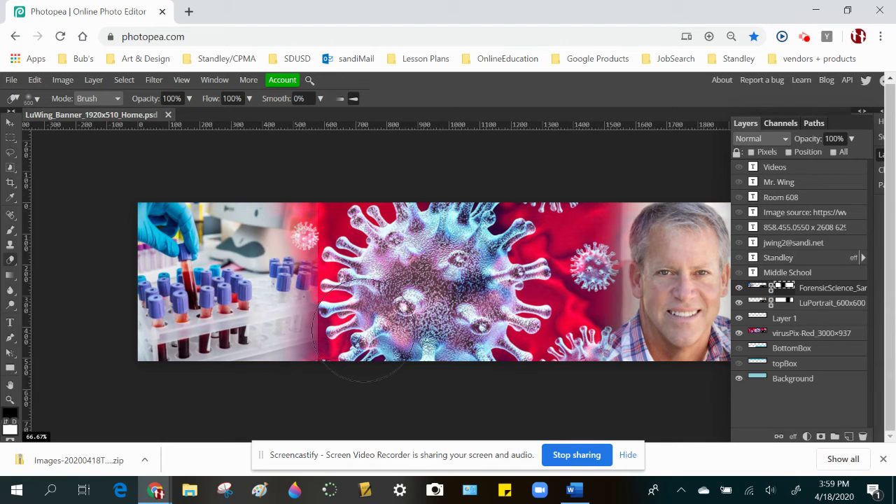
key("x")
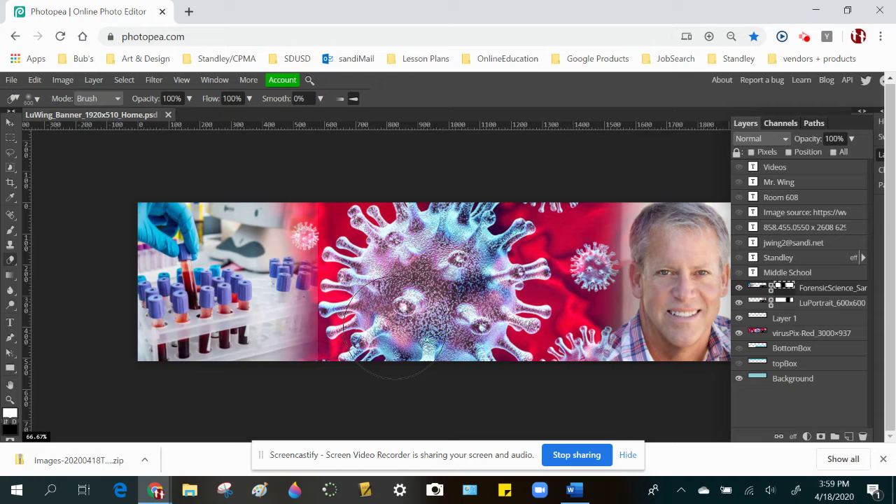
mouse_move(391, 328)
left_mouse_down()
mouse_move(386, 212)
mouse_move(363, 175)
left_mouse_up()
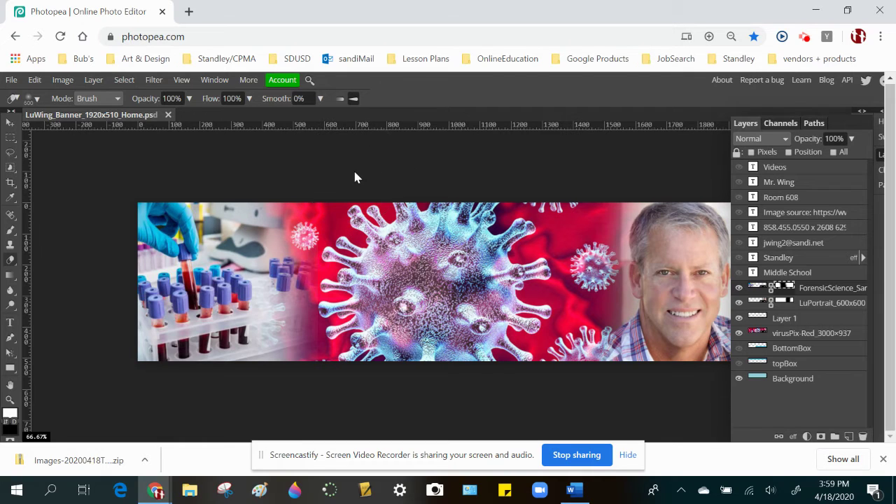
key("ctrl+minus")
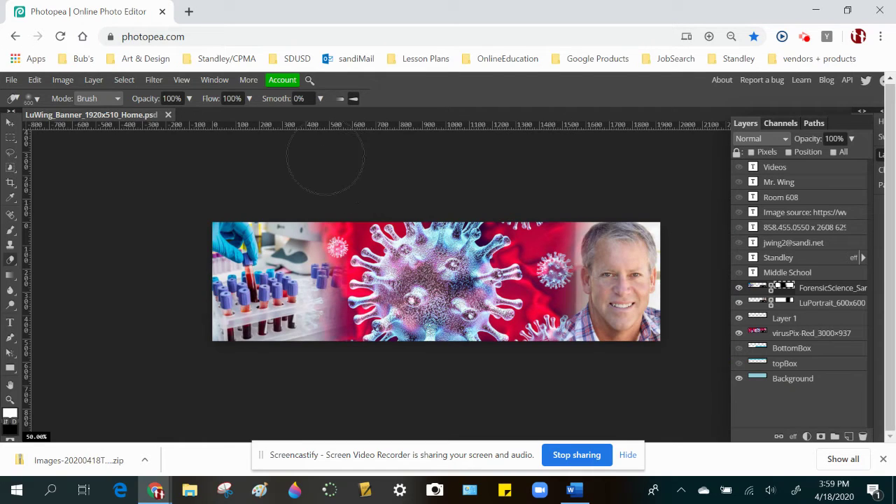
left_click(329, 163)
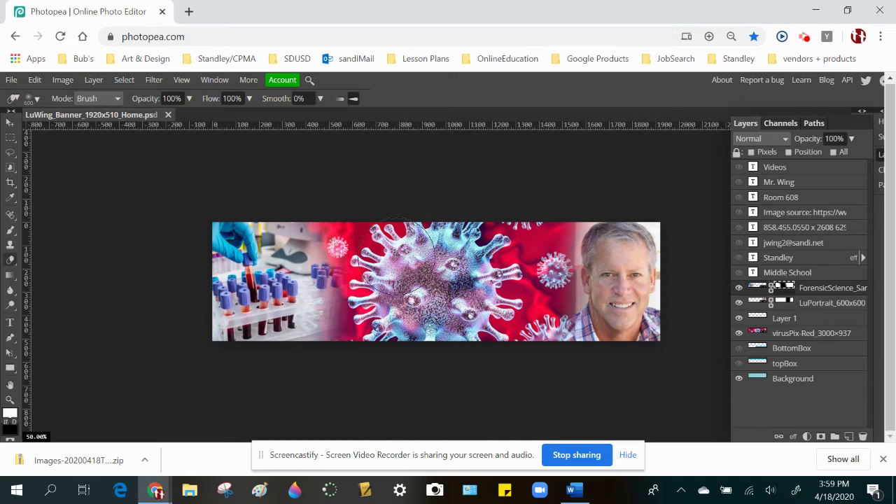
left_click(365, 182)
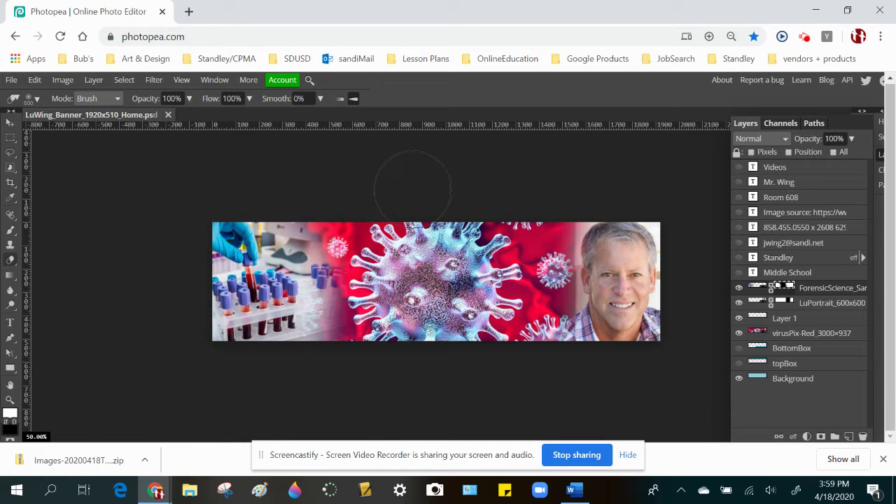
- Place the FlipPad tablet photo into the banner through Open & Place
left_click(11, 81)
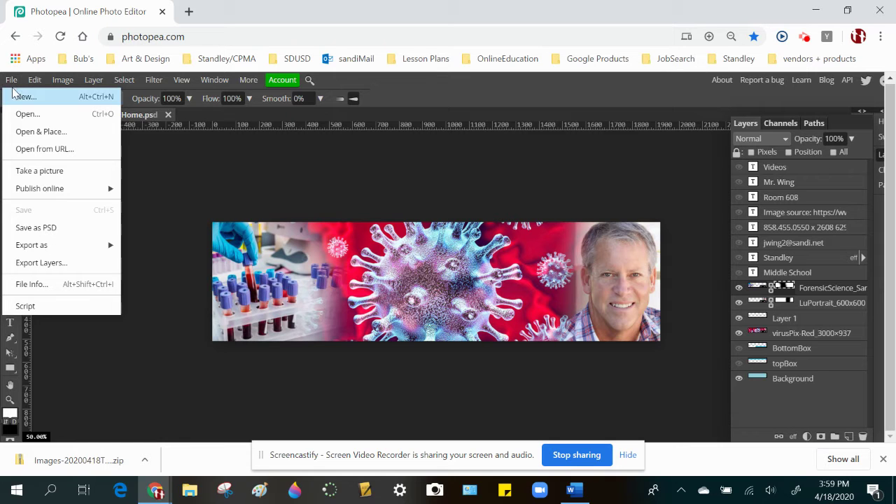
left_click(30, 133)
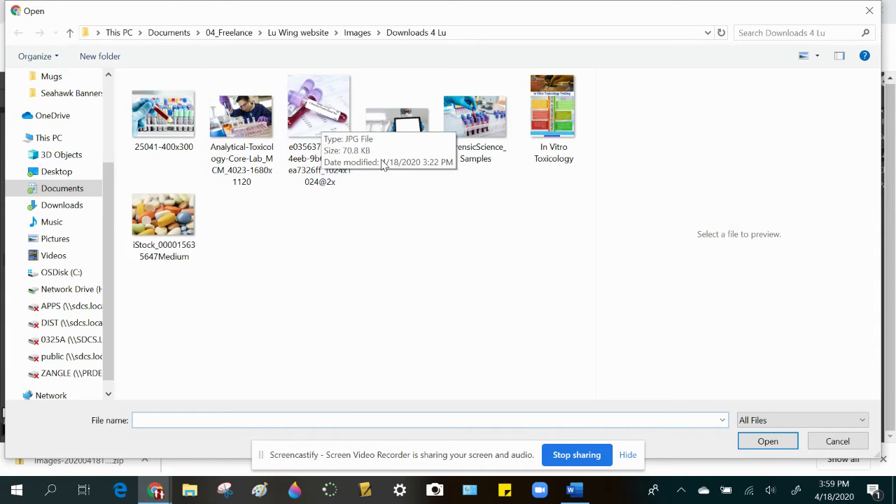
double_click(410, 133)
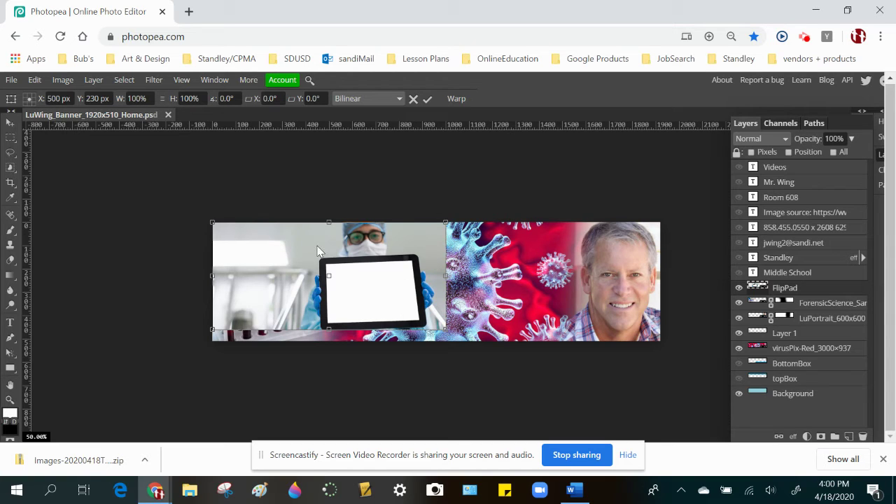
- Position the tablet photo over the banner's centre, undoing a misplaced move
left_click_drag(317, 245, 263, 294)
left_click_drag(350, 278, 437, 248)
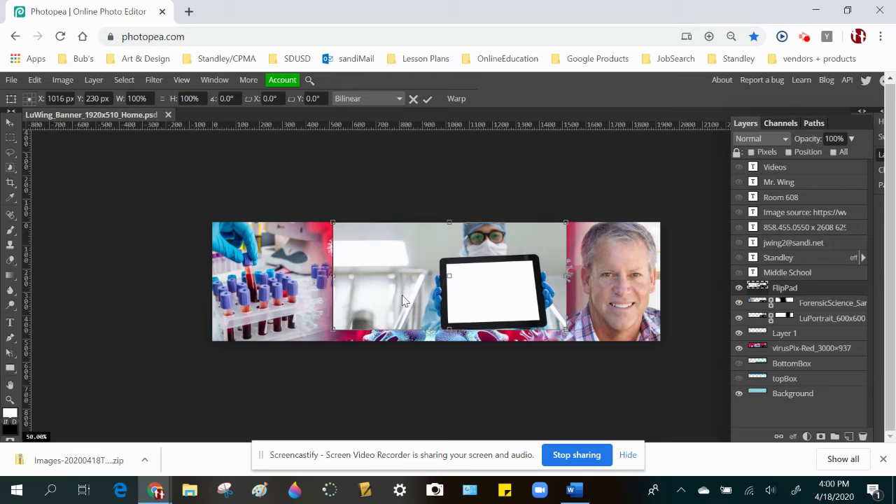
key("e")
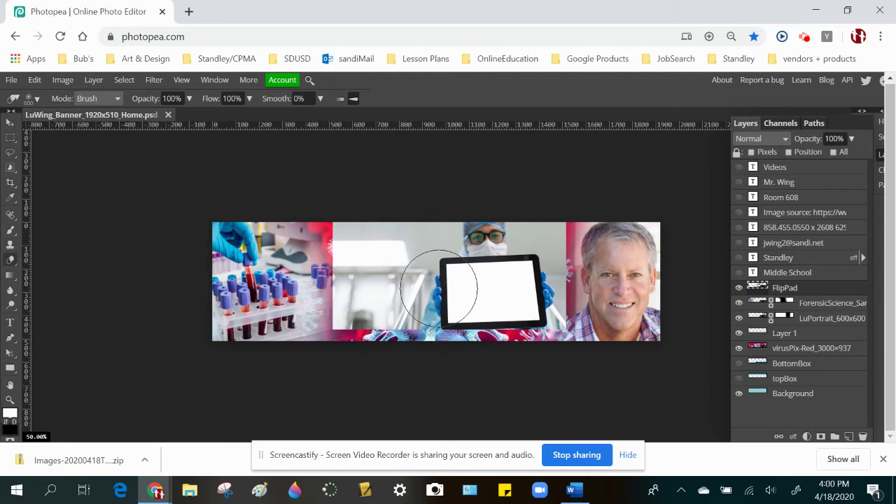
key("ctrl+z")
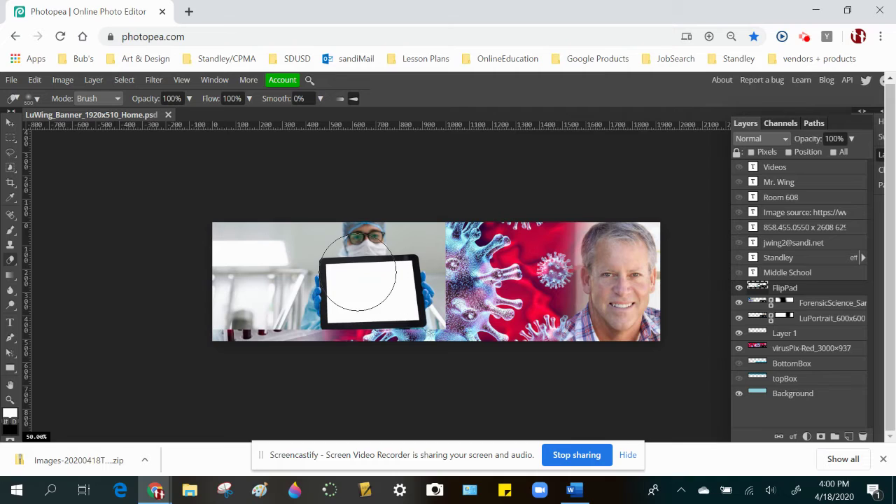
key("v")
mouse_move(320, 275)
left_mouse_down()
mouse_move(436, 266)
mouse_move(440, 279)
left_mouse_up()
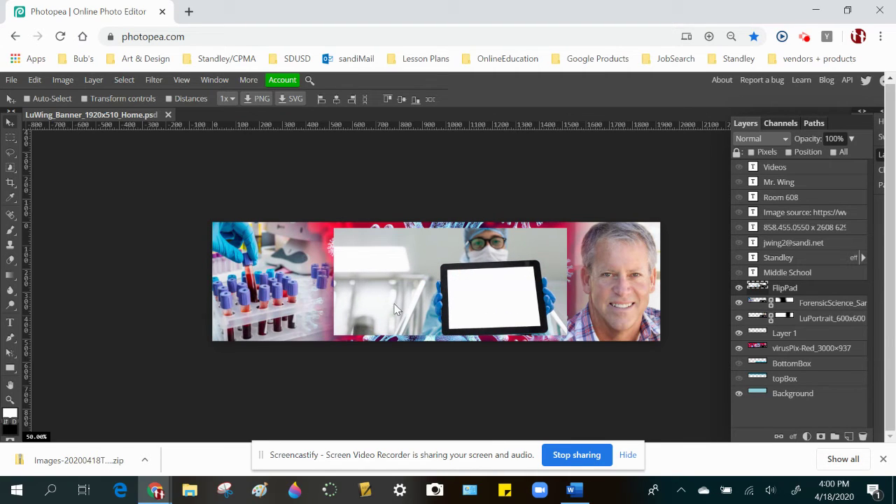
- Select the strip left of the tablet and try deleting it from the FlipPad layer
left_click(10, 138)
left_click_drag(293, 195, 418, 364)
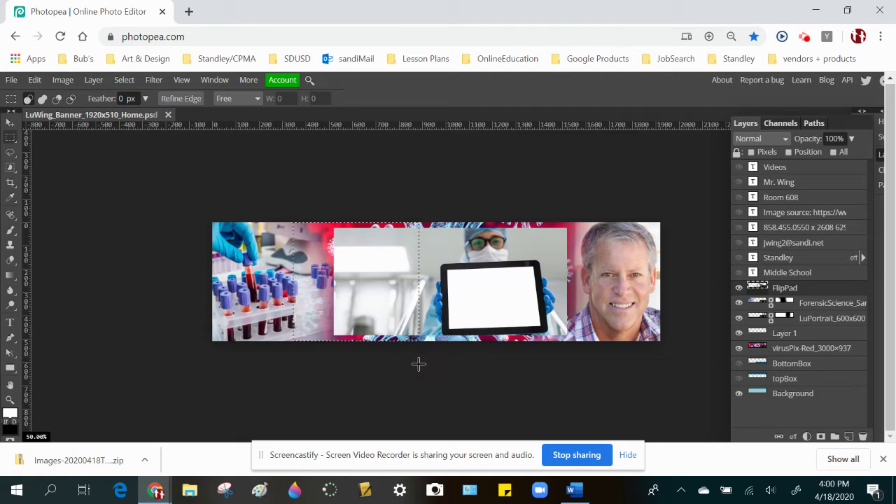
key("Delete")
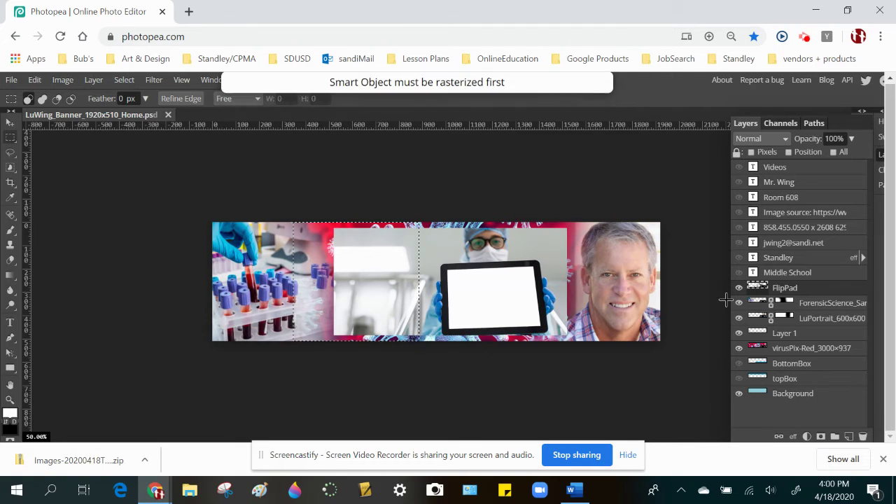
double_click(783, 287)
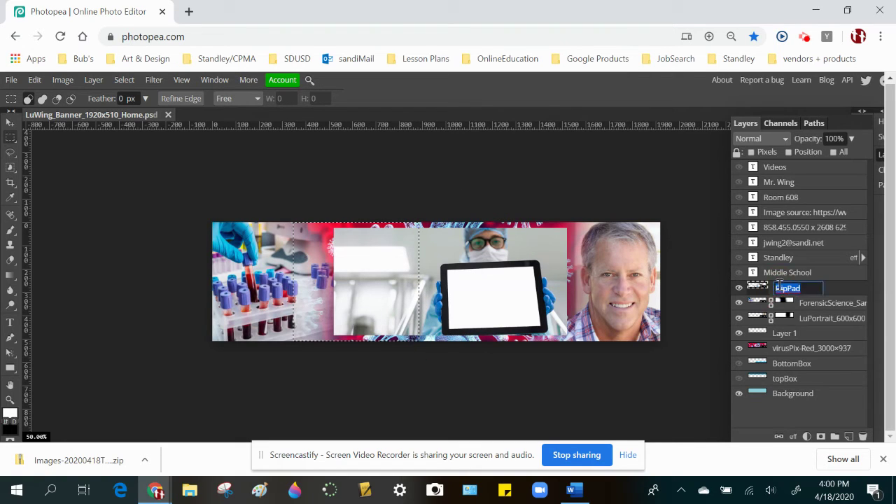
left_click(832, 289)
key("Delete")
- Give the FlipPad tablet photo a blank, fully visible layer mask instead of a selection-based one
left_click(821, 436)
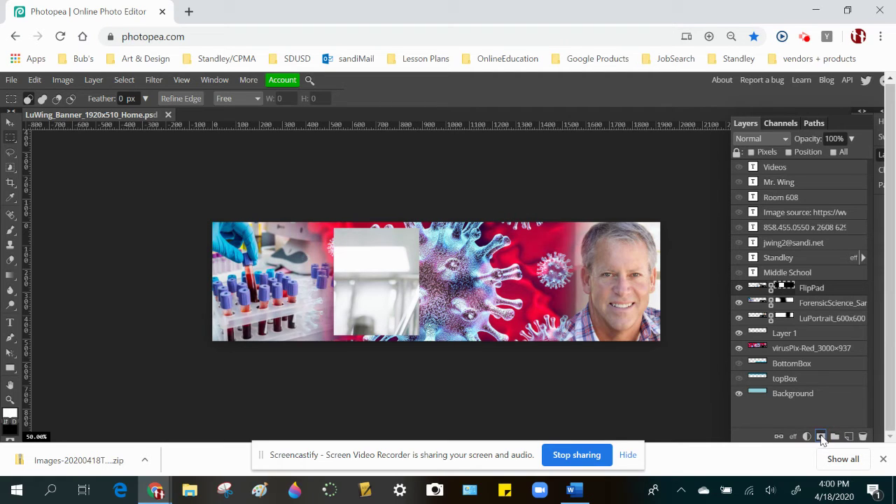
key("ctrl+z")
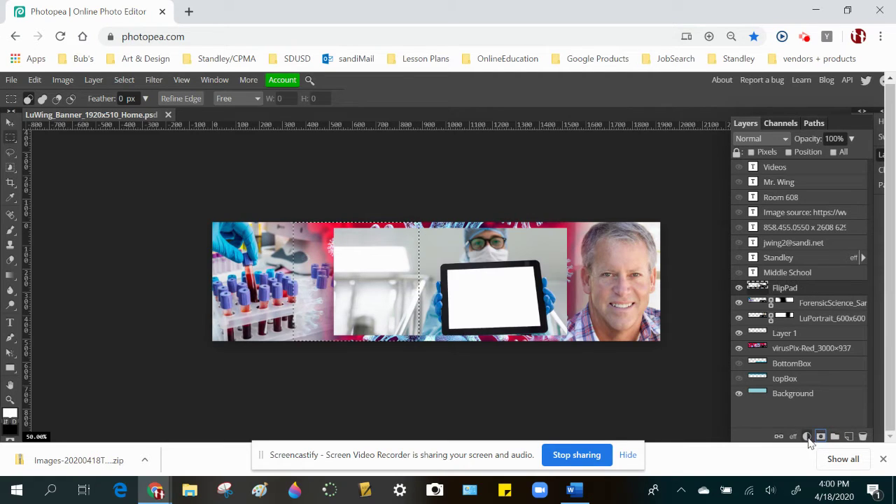
left_click(482, 199)
left_click(821, 437)
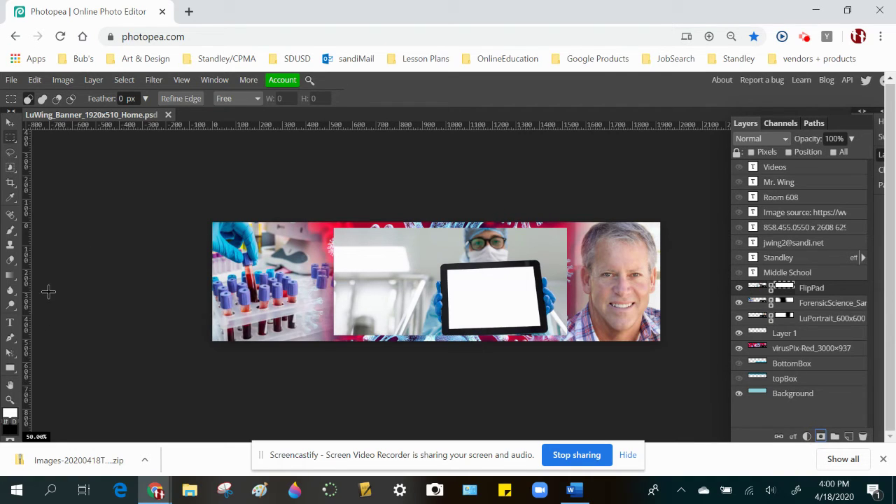
key("e")
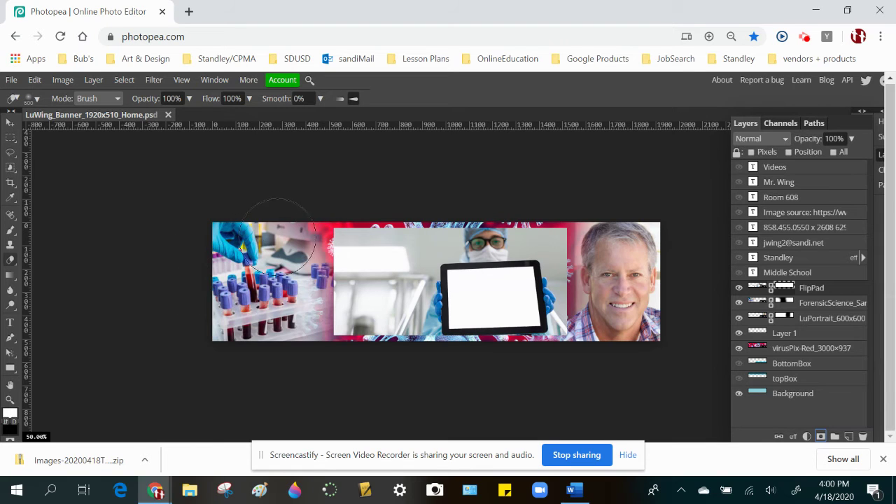
- Erase through FlipPad's mask on both sides of the tablet to reveal the virus image
mouse_move(305, 206)
left_mouse_down()
mouse_move(310, 413)
mouse_move(311, 206)
mouse_move(302, 133)
mouse_move(333, 155)
mouse_move(400, 165)
mouse_move(312, 303)
mouse_move(288, 408)
left_mouse_up()
mouse_move(333, 378)
left_mouse_down()
mouse_move(337, 267)
mouse_move(356, 184)
left_mouse_up()
left_click_drag(329, 253, 299, 350)
mouse_move(549, 234)
left_mouse_down()
mouse_move(612, 244)
mouse_move(620, 356)
mouse_move(610, 366)
mouse_move(600, 366)
mouse_move(579, 170)
left_mouse_up()
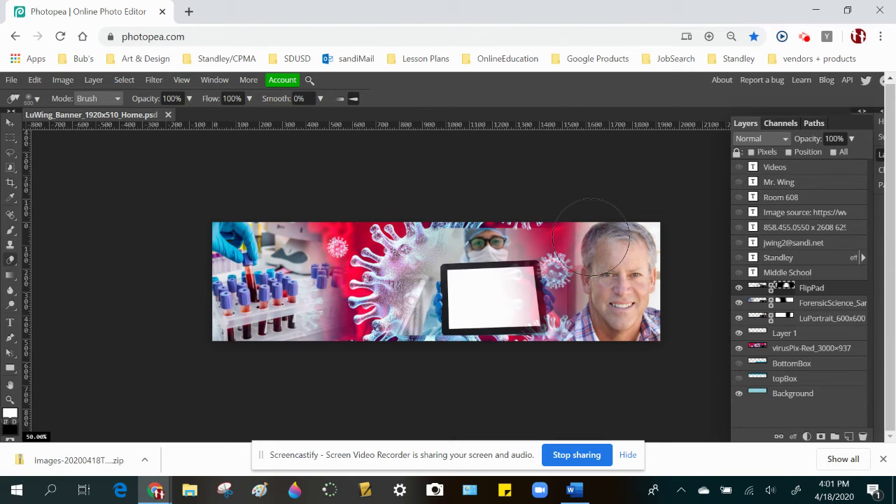
mouse_move(569, 309)
left_mouse_down()
mouse_move(622, 323)
mouse_move(602, 362)
left_mouse_up()
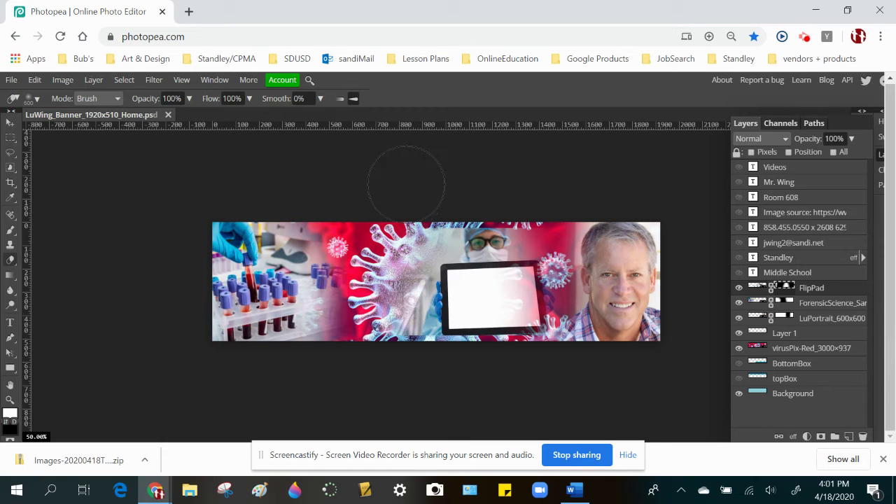
key("ctrl+t")
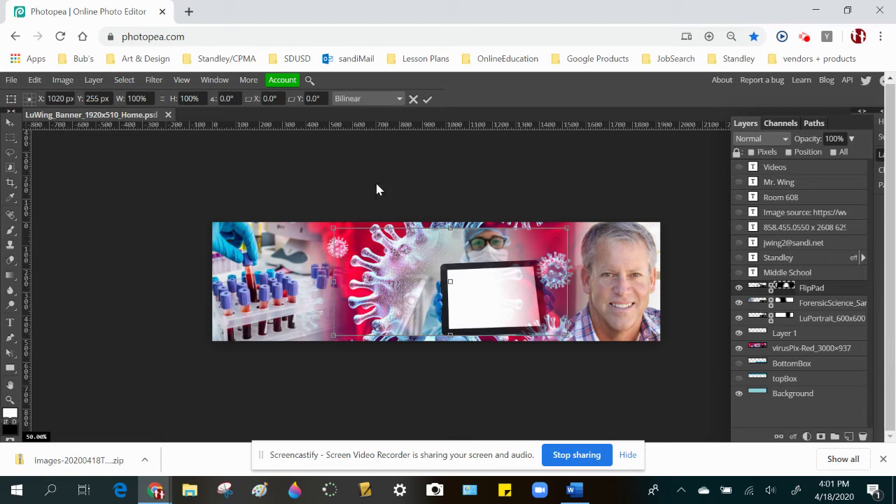
- Scale the FlipPad tablet to about 118% and shift it left toward the banner centre
left_click_drag(333, 229, 307, 201)
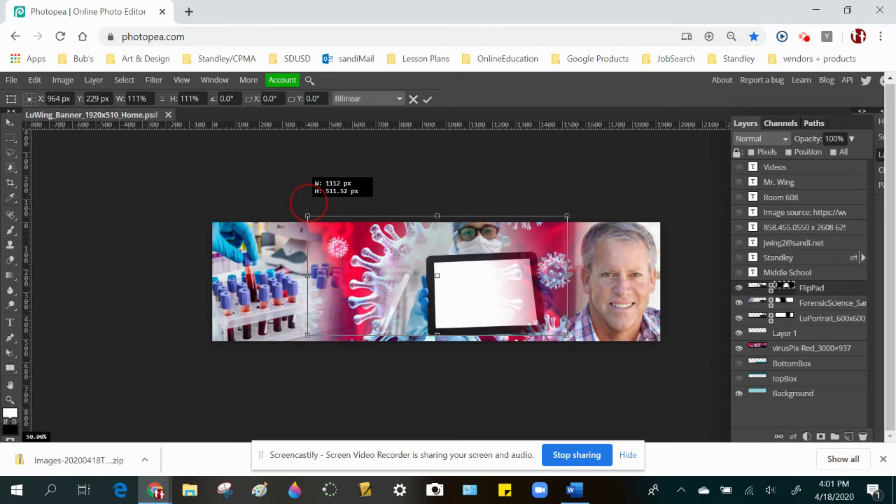
left_click_drag(569, 336, 583, 344)
left_click_drag(489, 304, 471, 308)
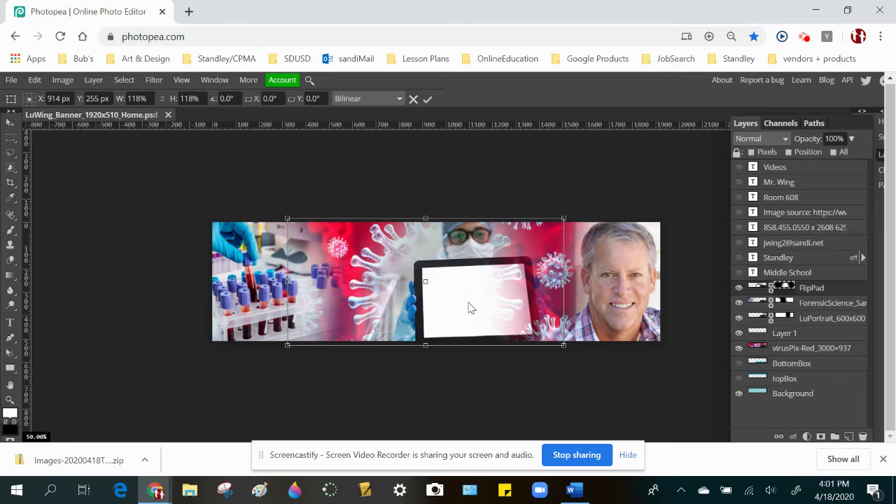
double_click(459, 306)
key("e")
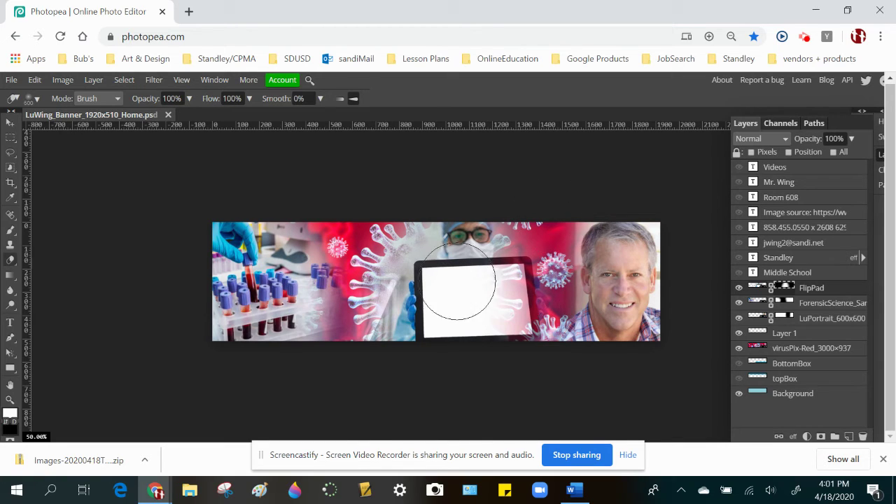
- Outline the tablet's white screen with the Polygonal Lasso and delete it to show the virus
left_click(10, 154)
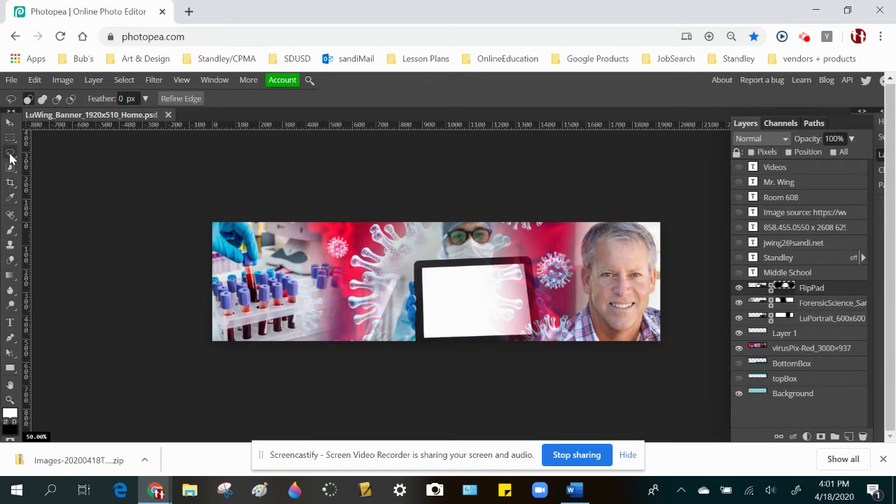
left_click(421, 267)
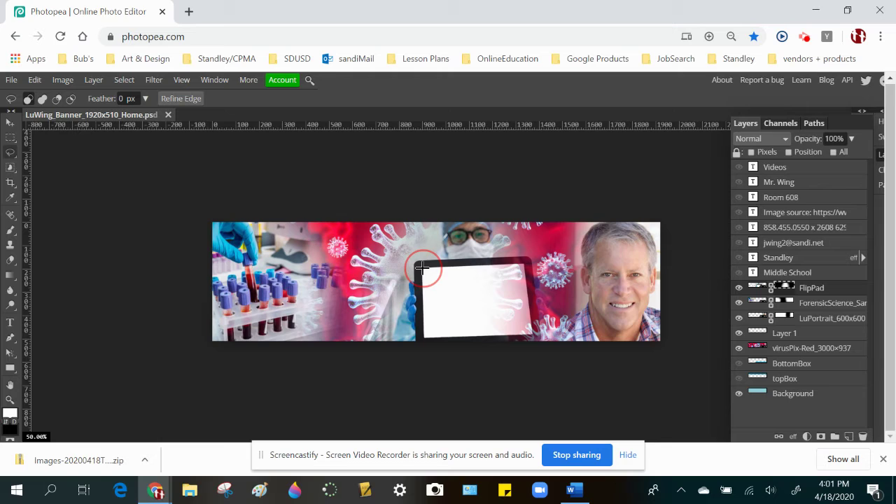
key("alt")
mouse_move(11, 153)
left_mouse_down()
mouse_move(67, 194)
mouse_move(72, 224)
left_mouse_up()
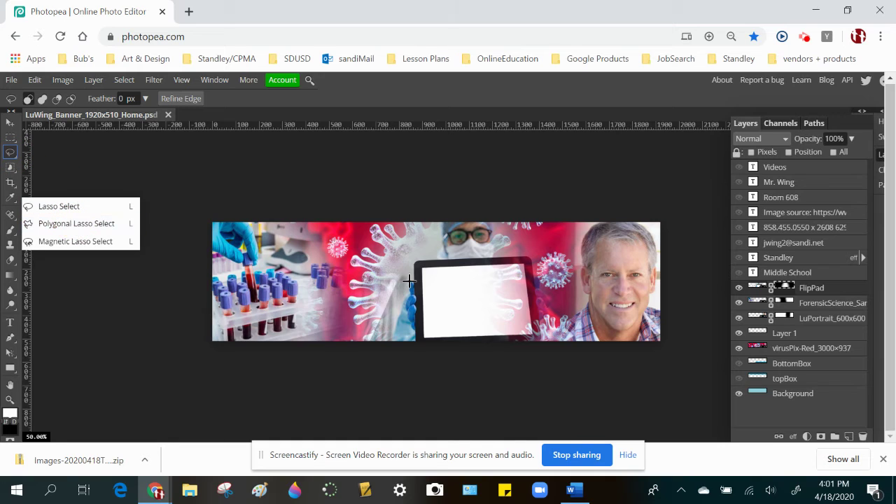
left_click(68, 225)
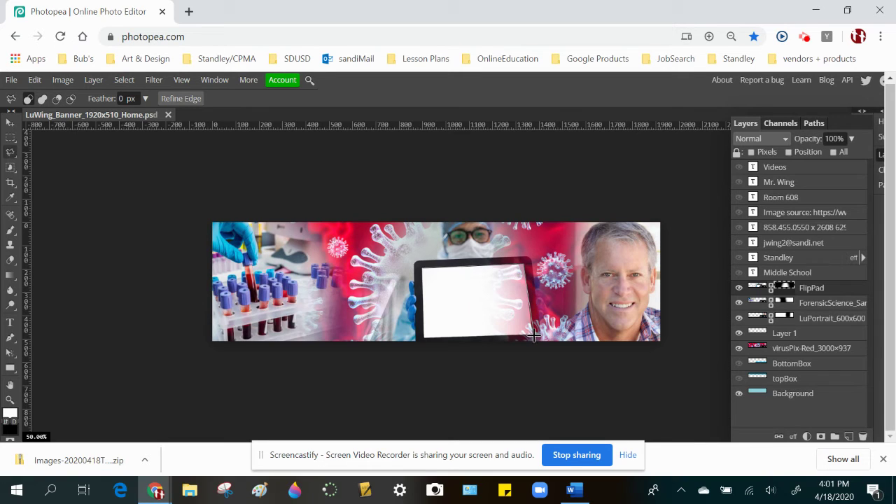
left_click(420, 337)
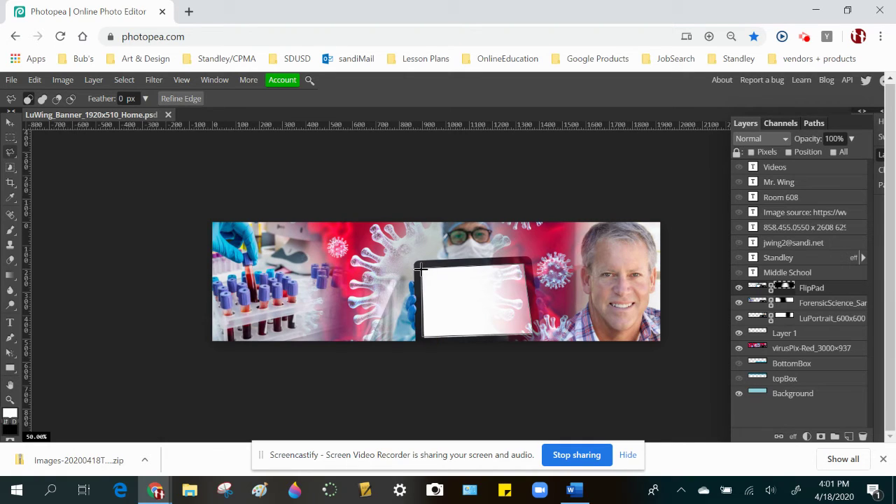
left_click(421, 267)
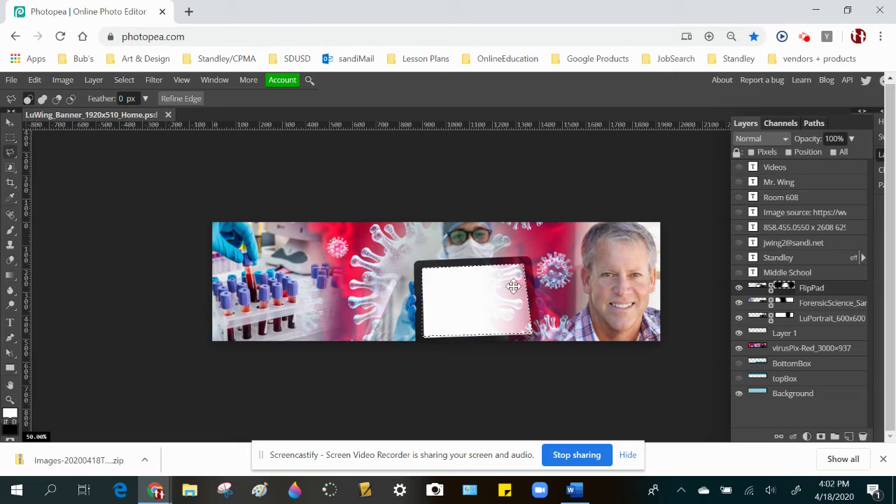
key("Delete")
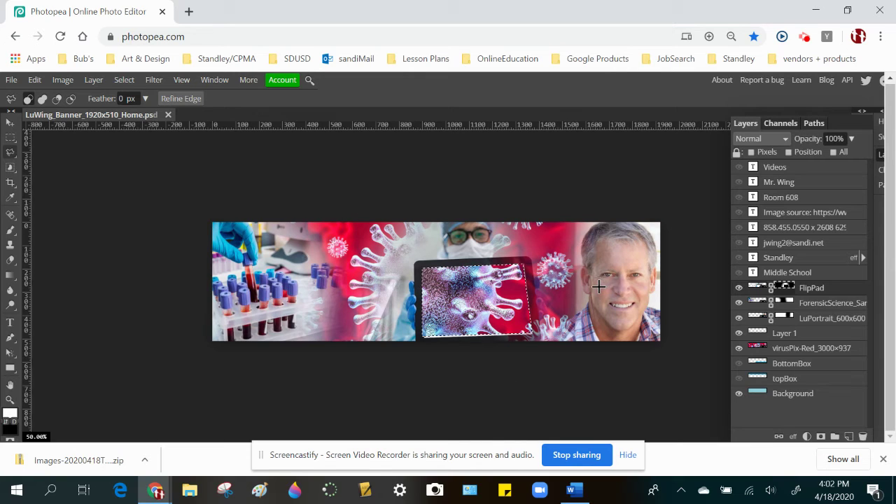
key("ctrl+d")
- Nudge the tablet layer slightly and rescale it to about 113%
key("v")
mouse_move(497, 294)
left_mouse_down()
mouse_move(369, 283)
mouse_move(515, 285)
mouse_move(420, 301)
mouse_move(496, 299)
left_mouse_up()
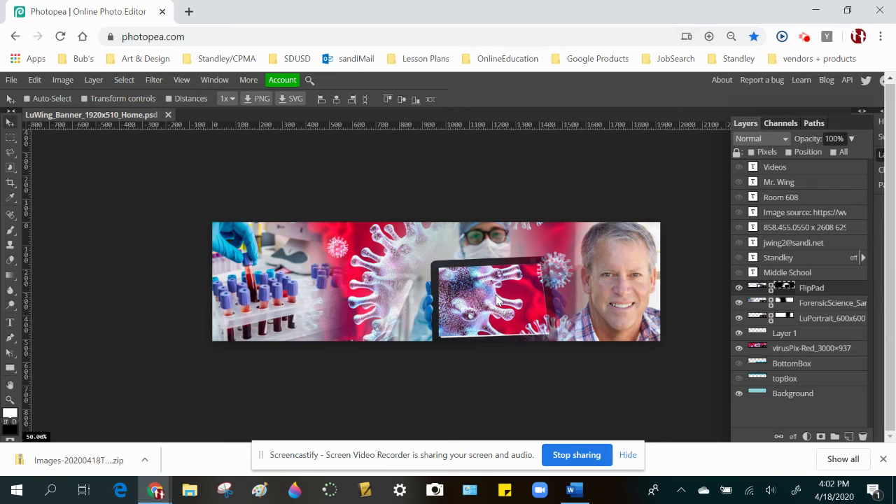
key("ctrl+alt+t")
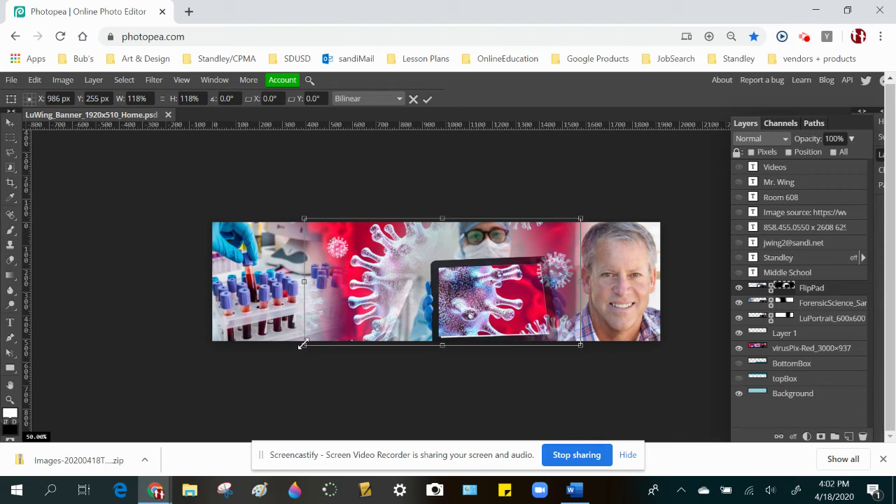
mouse_move(303, 344)
left_mouse_down()
mouse_move(256, 372)
mouse_move(309, 346)
left_mouse_up()
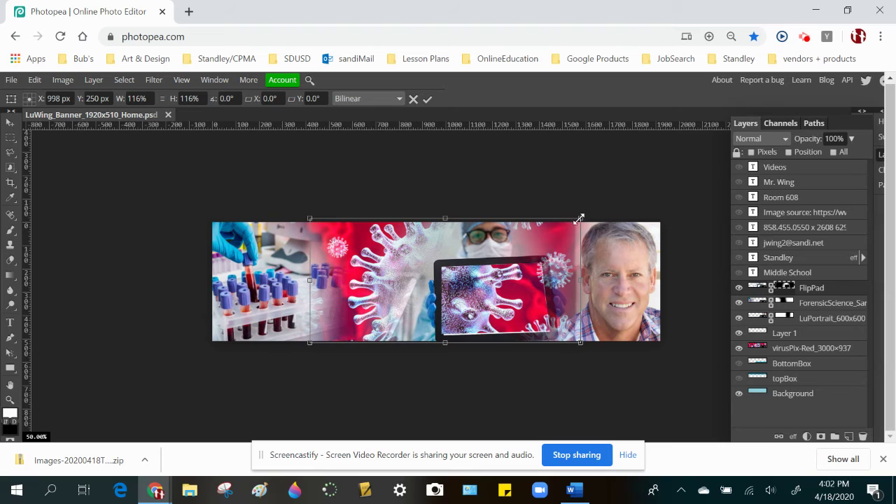
left_click_drag(581, 218, 573, 222)
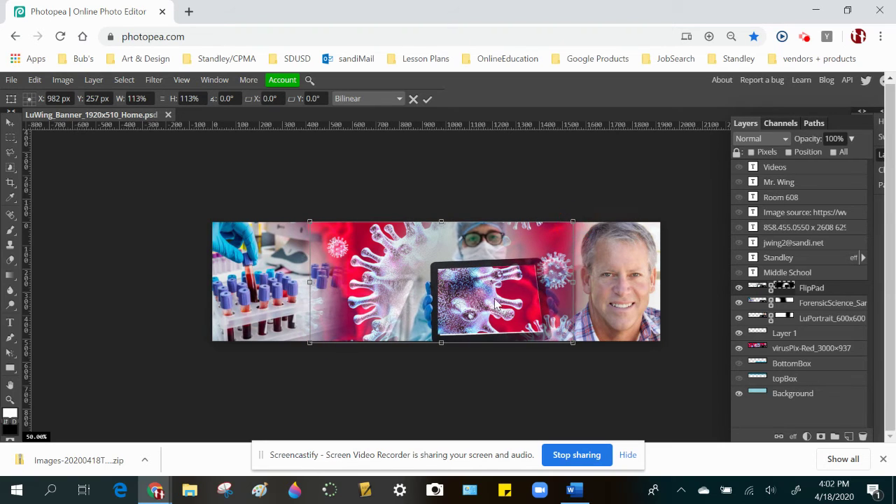
key("Return")
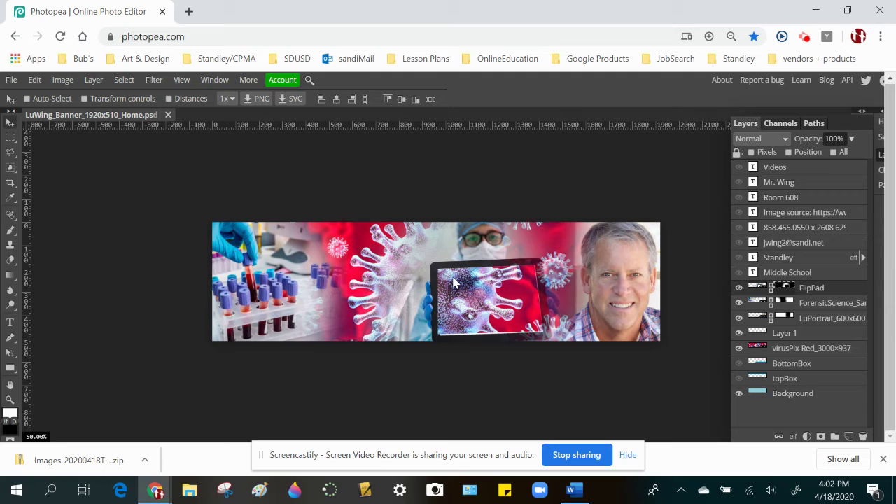
- Zoom in on the tablet and fill FlipPad's mask with black along the screen's left edge strip
scroll(453, 282, "up", 5)
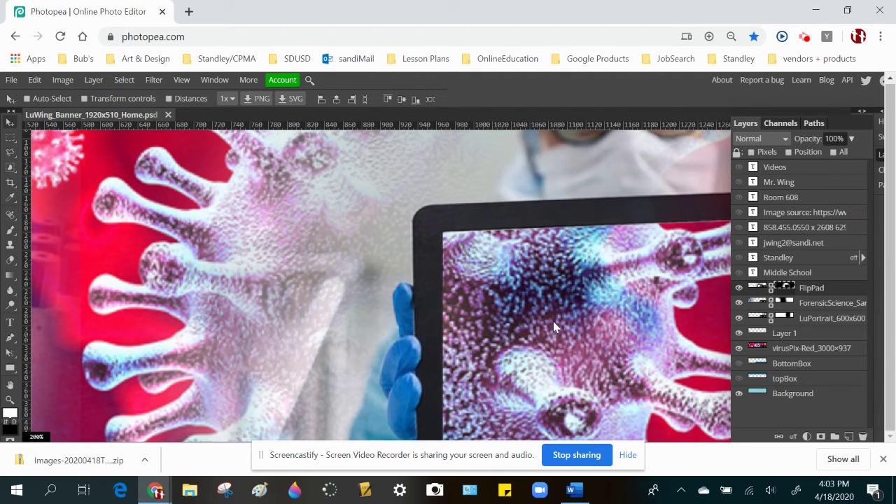
left_click_drag(582, 377, 300, 250)
left_click(627, 456)
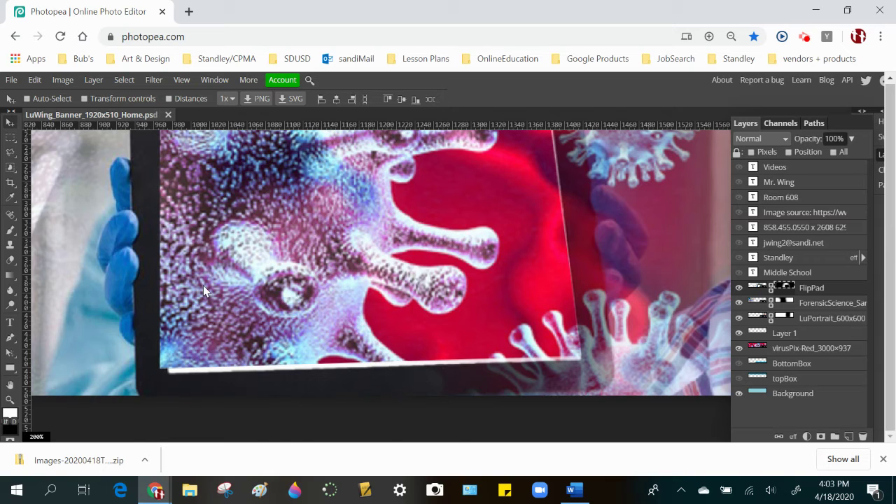
scroll(203, 285, "up", 5)
scroll(203, 285, "down", 3)
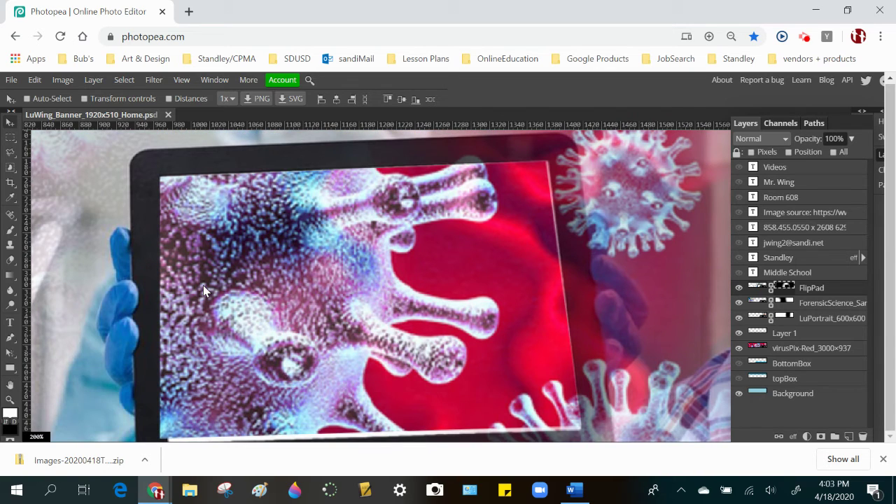
left_click(10, 153)
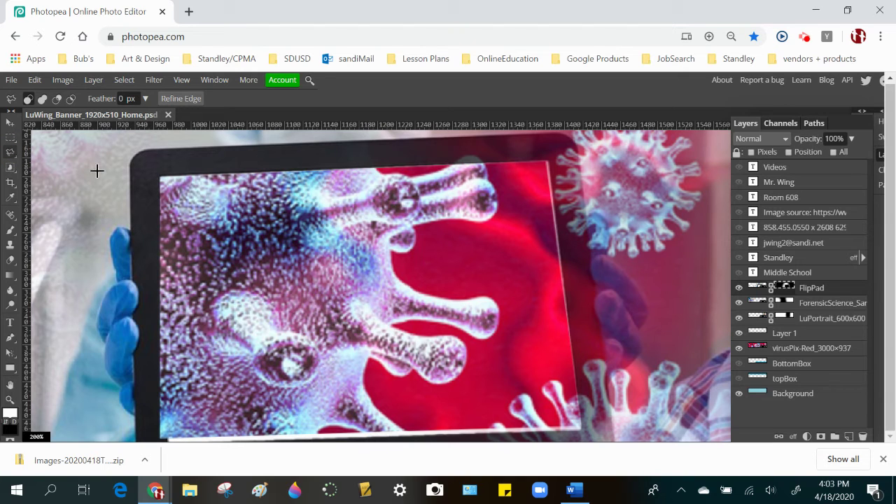
left_click_drag(278, 271, 310, 249)
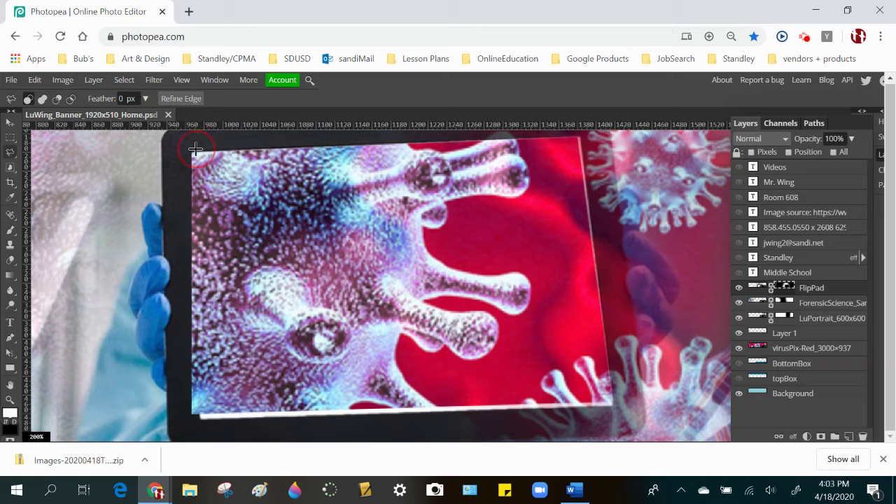
left_click(202, 428)
left_click(179, 425)
left_click(176, 142)
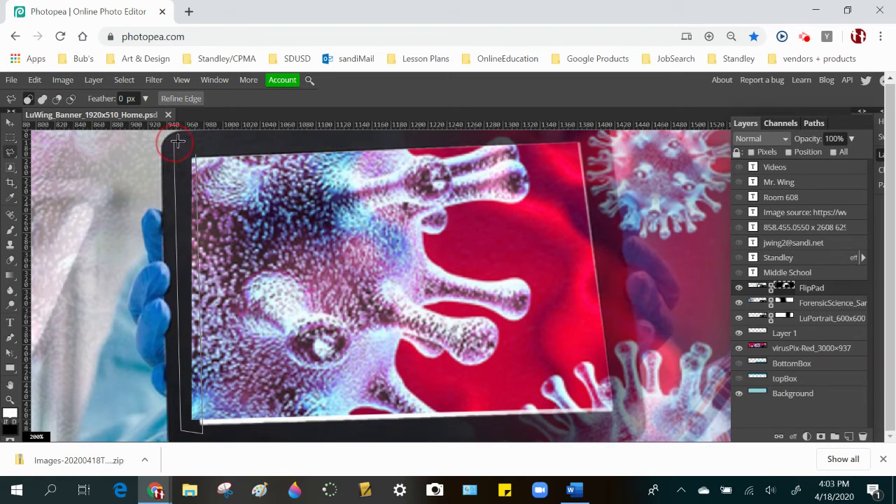
left_click(196, 149)
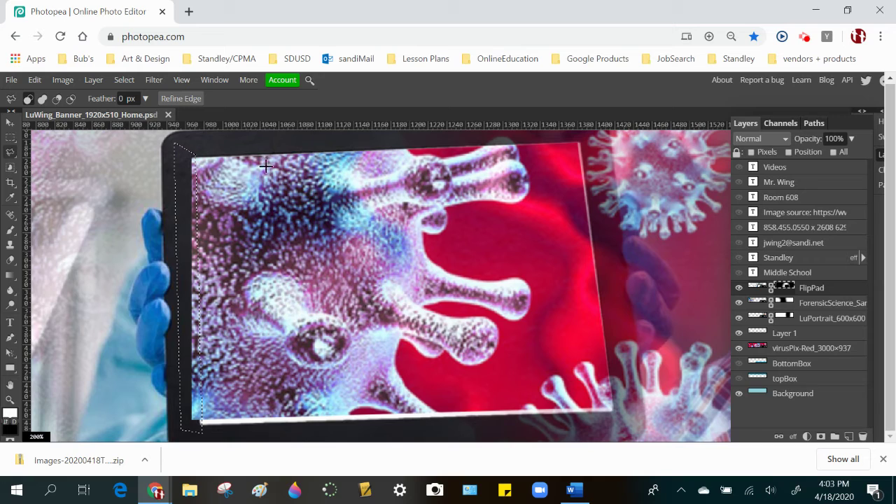
left_click(9, 418)
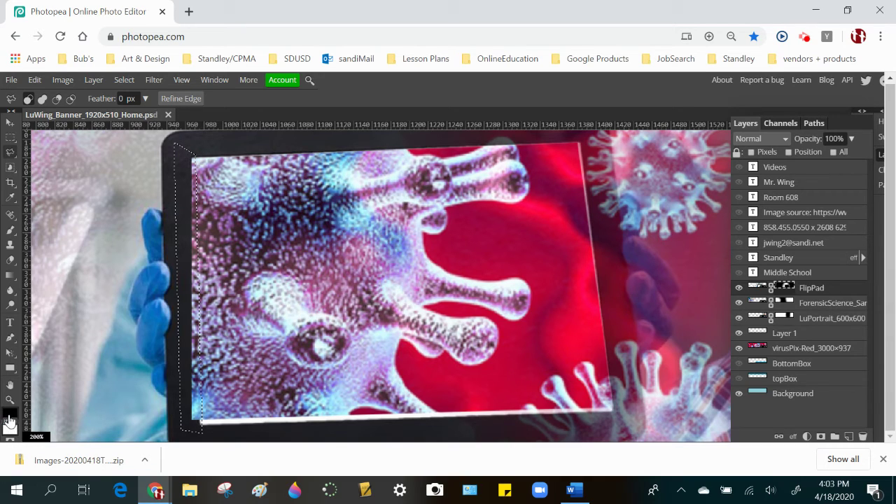
key("alt+BackSpace")
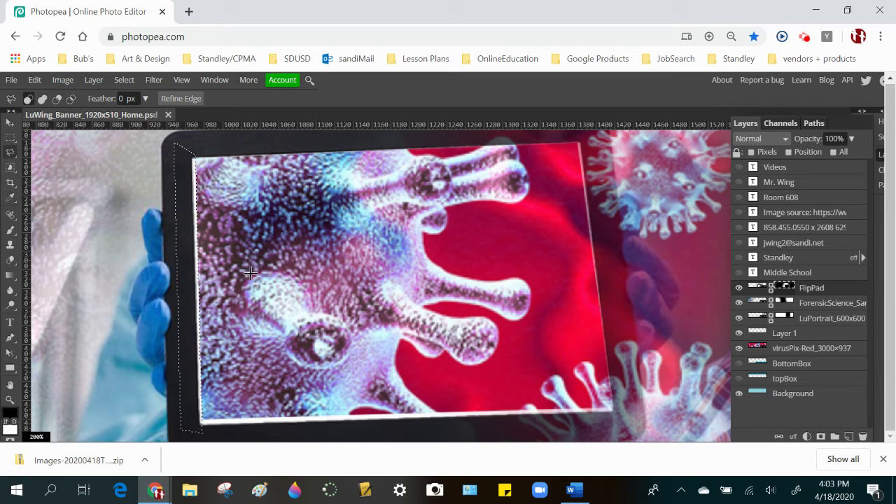
- Outline the full tablet screen by its four corners and clear the leftover white border
left_click(452, 279)
double_click(399, 293)
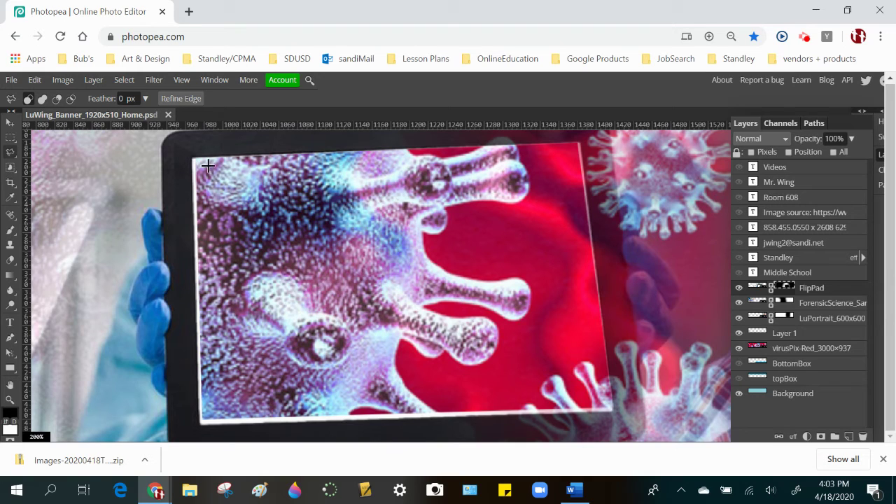
left_click(191, 158)
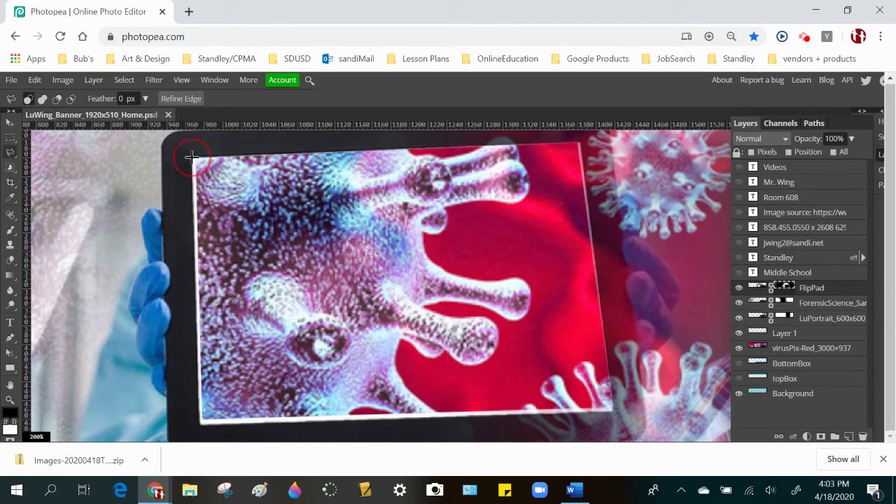
left_click(579, 142)
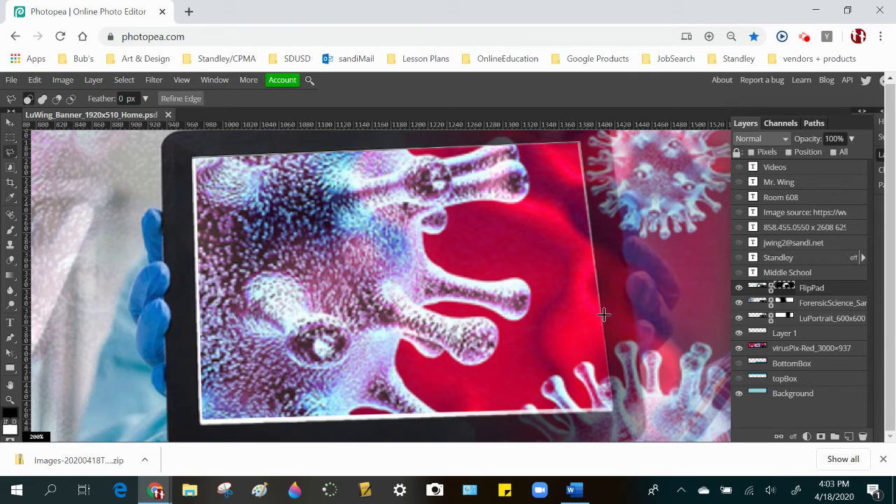
left_click(613, 411)
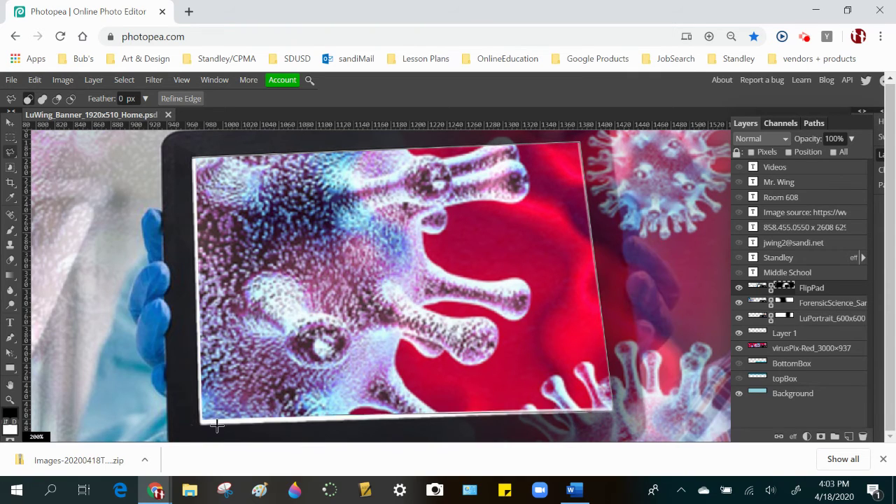
left_click(198, 424)
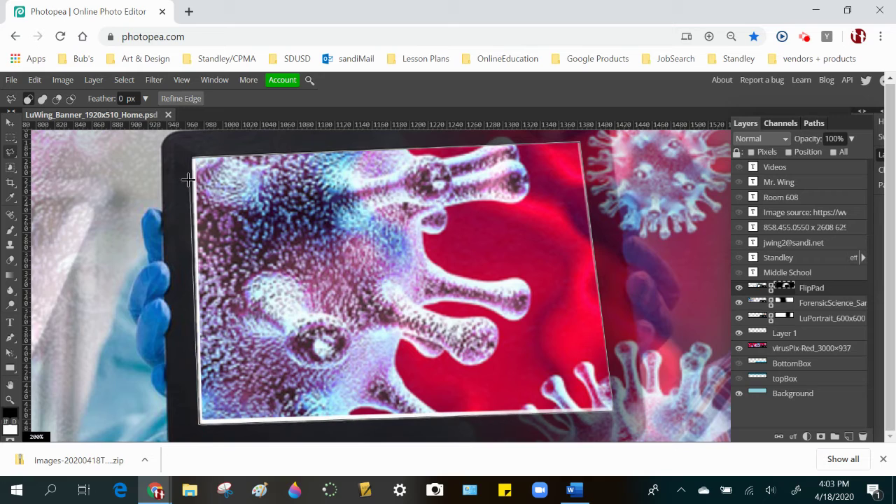
left_click(191, 157)
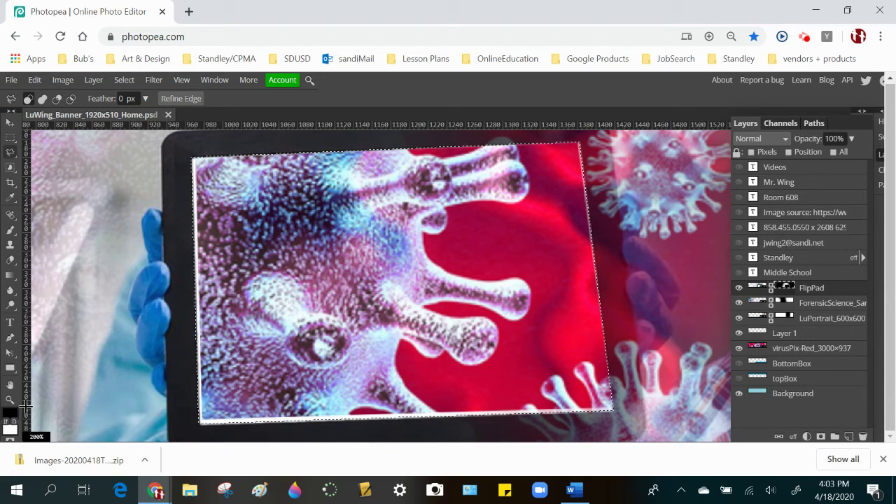
key("x")
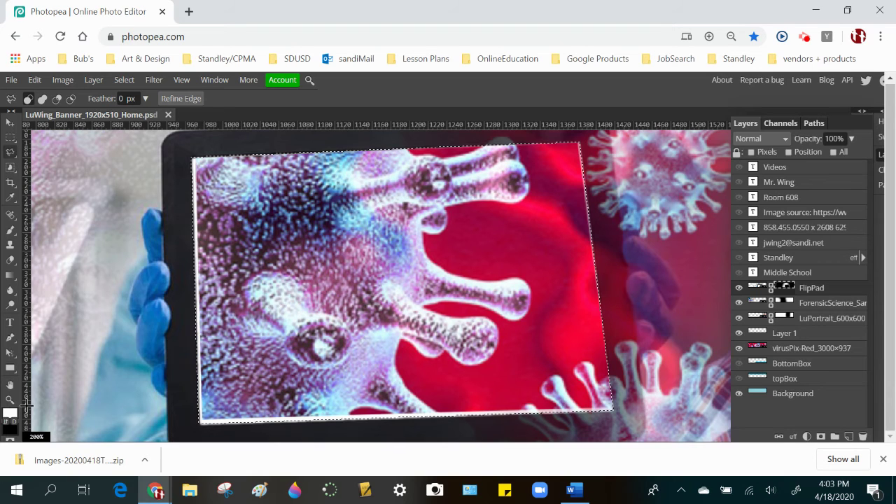
key("Delete")
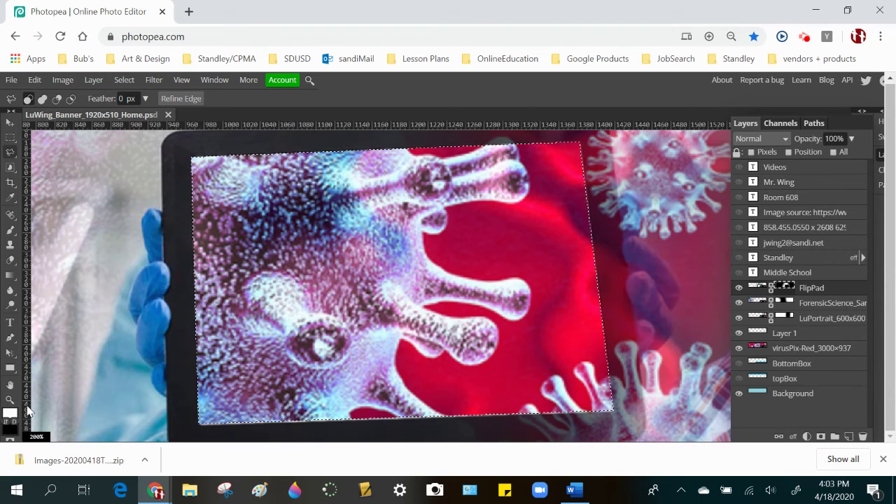
key("ctrl+0")
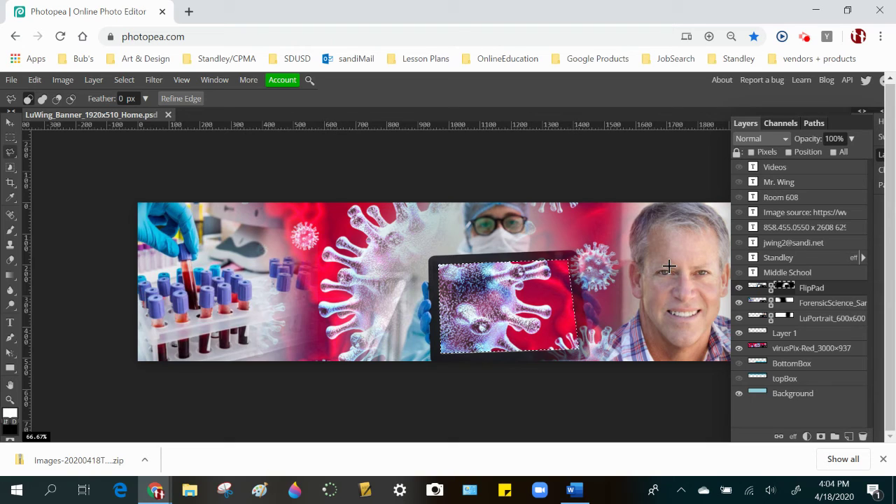
- Deselect, target the FlipPad layer image rather than its mask, and save the banner as PSD
key("ctrl+d")
left_click(807, 291)
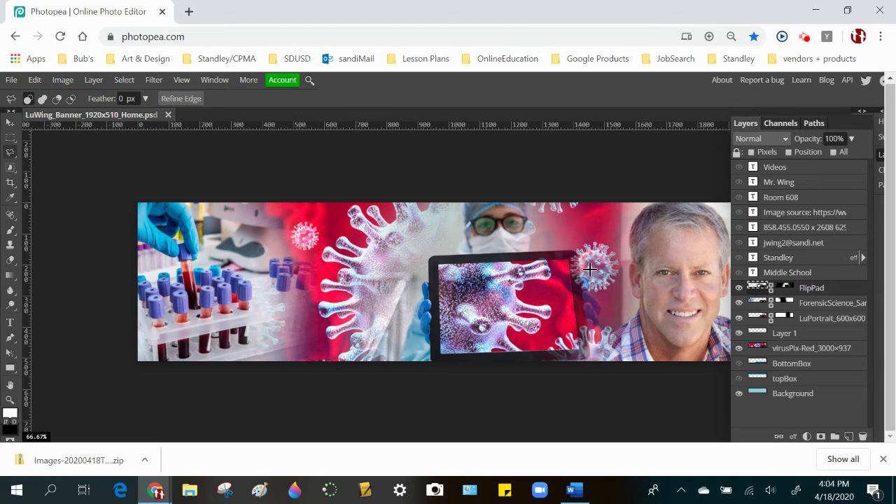
left_click(497, 265)
left_click(12, 80)
left_click(53, 226)
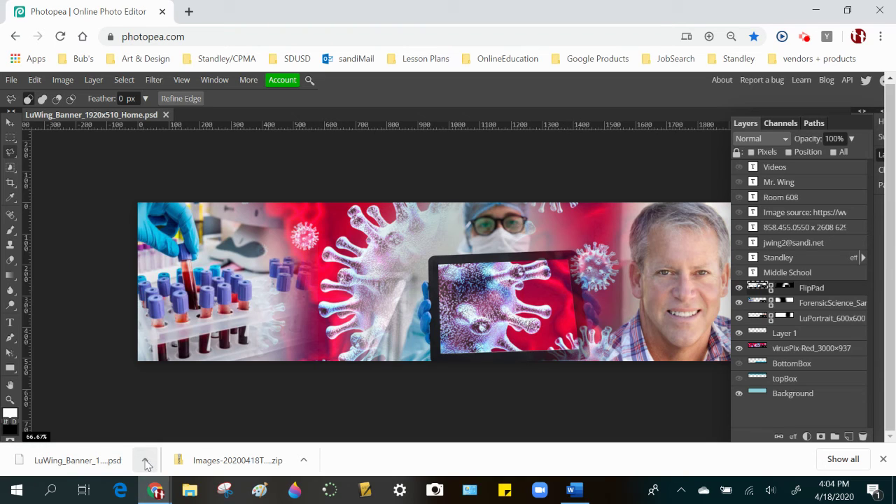
left_click(11, 82)
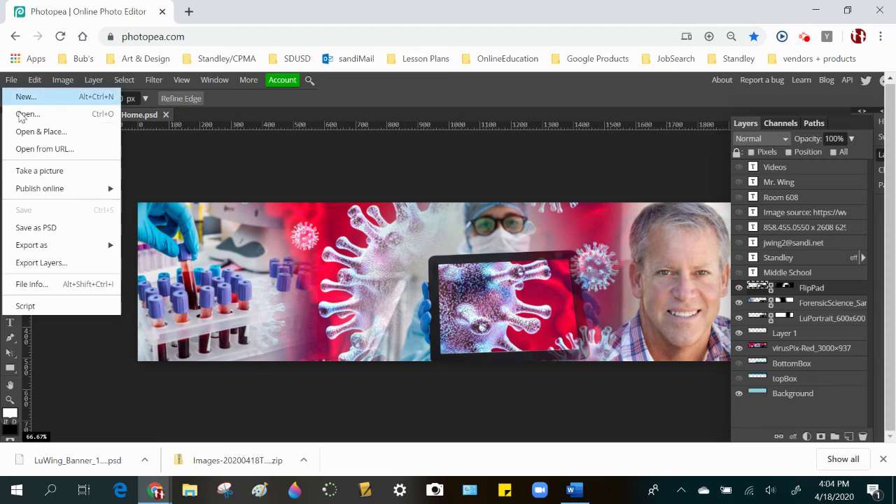
- Publish the banner as a PSD on Photopea.com and select its new public URL
mouse_move(45, 188)
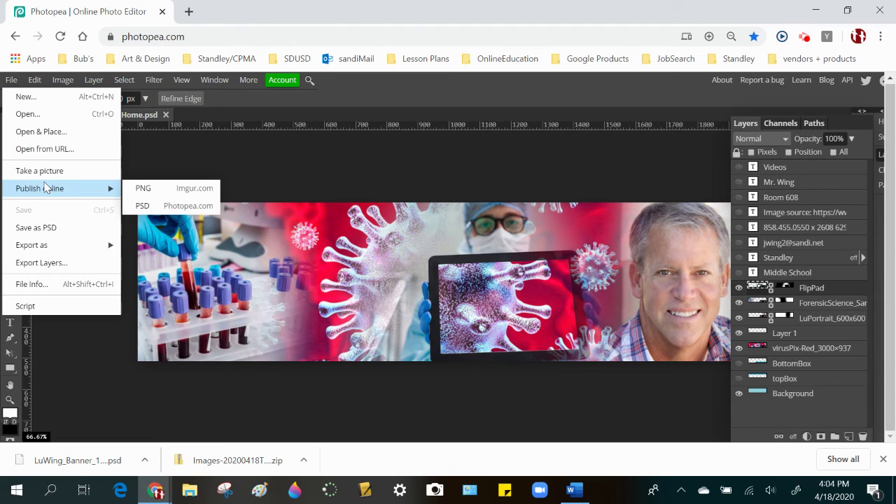
left_click(164, 208)
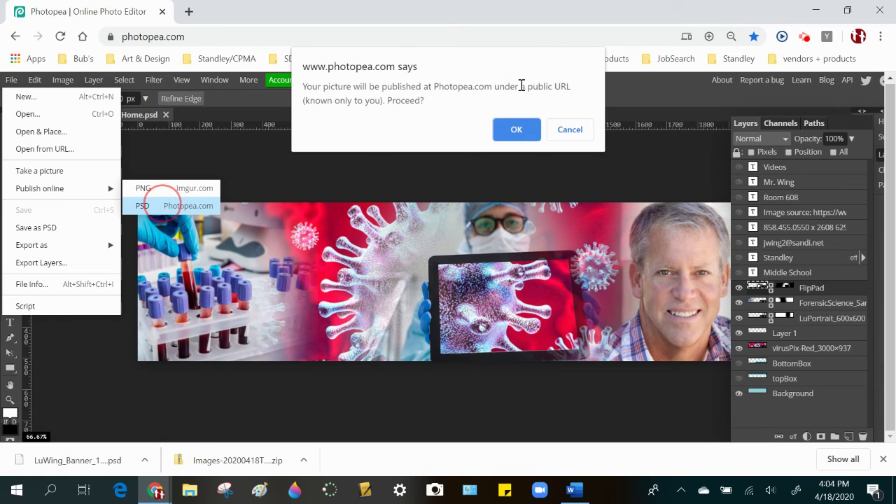
left_click(515, 129)
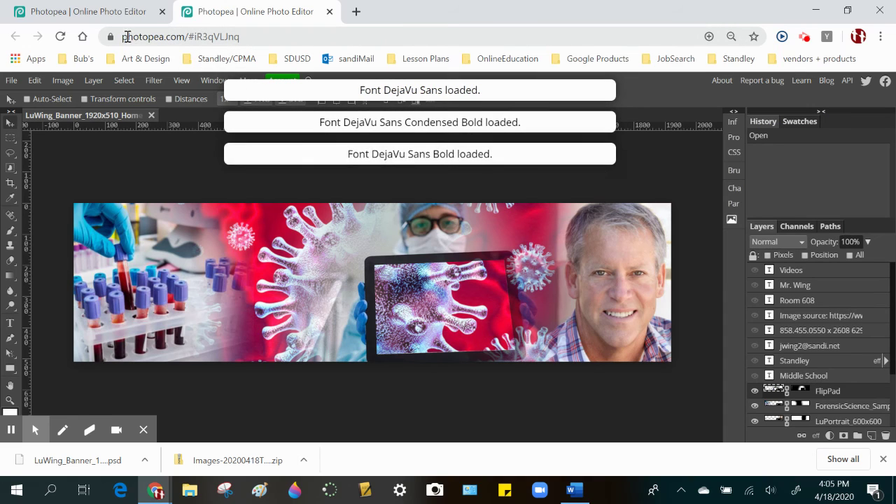
left_click(152, 37)
key("ctrl+c")
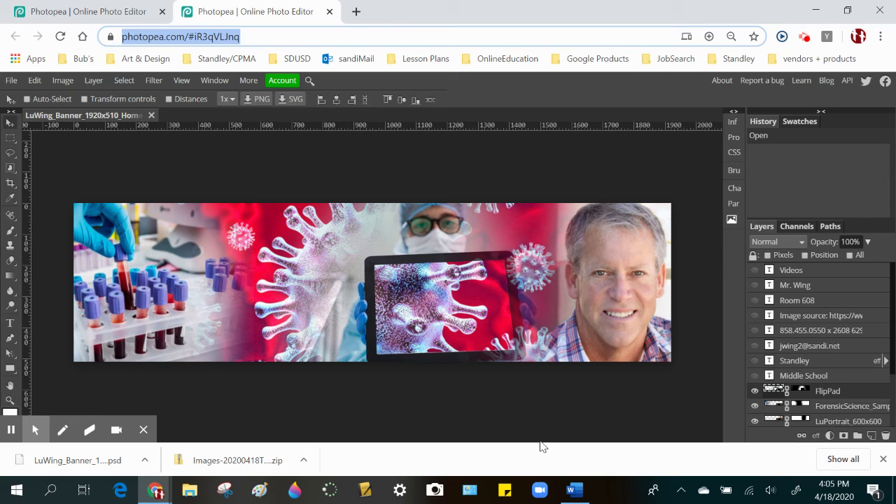
left_click(574, 489)
scroll(534, 293, "down", 2)
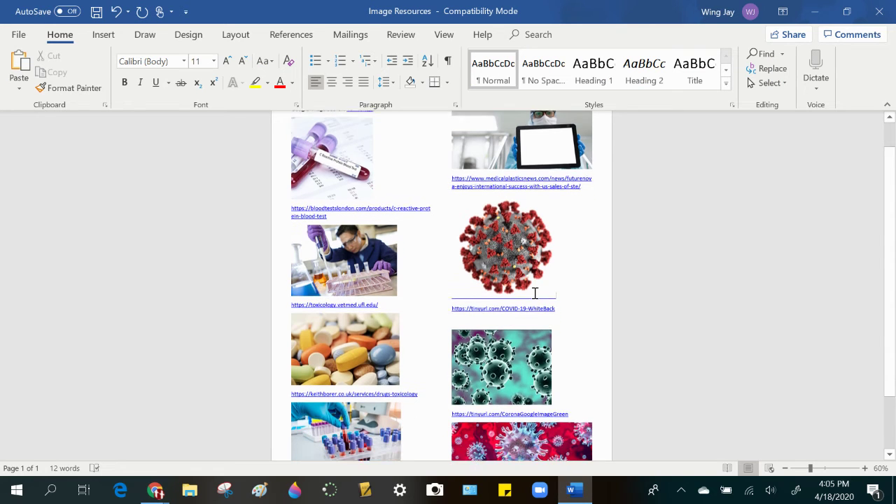
- Add a 'Banner for' caption naming the recipient below the last link, hyperlinked to the published banner URL
scroll(534, 293, "down", 2)
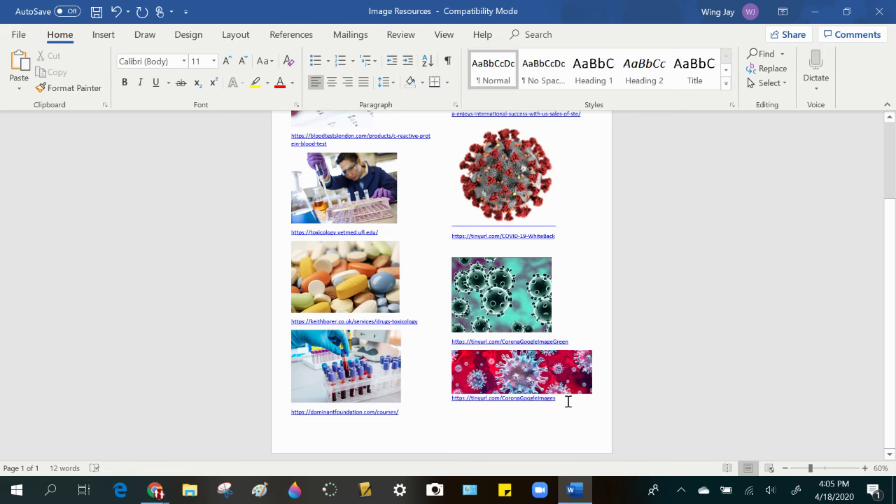
key("Return")
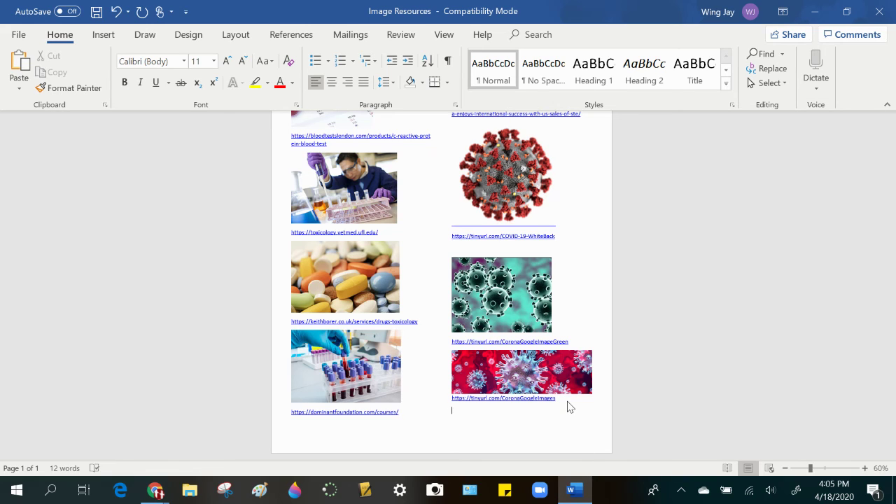
scroll(502, 420, "up", 1)
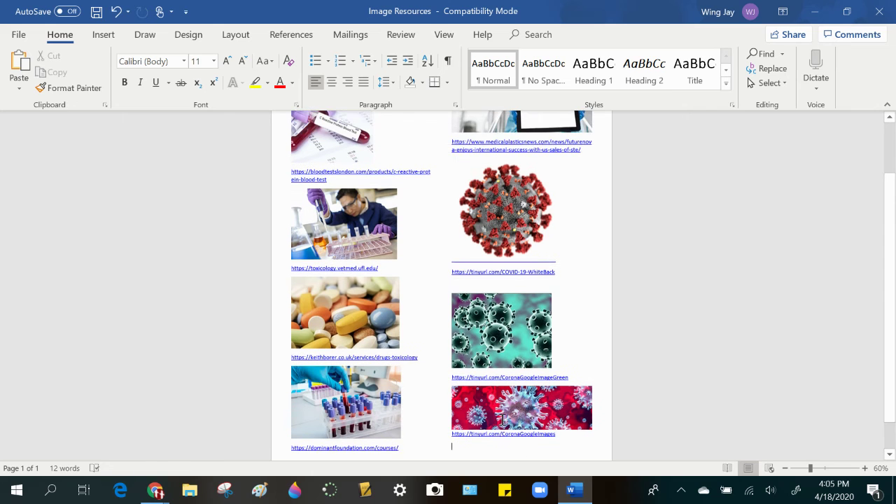
scroll(501, 419, "down", 1)
scroll(502, 420, "up", 6)
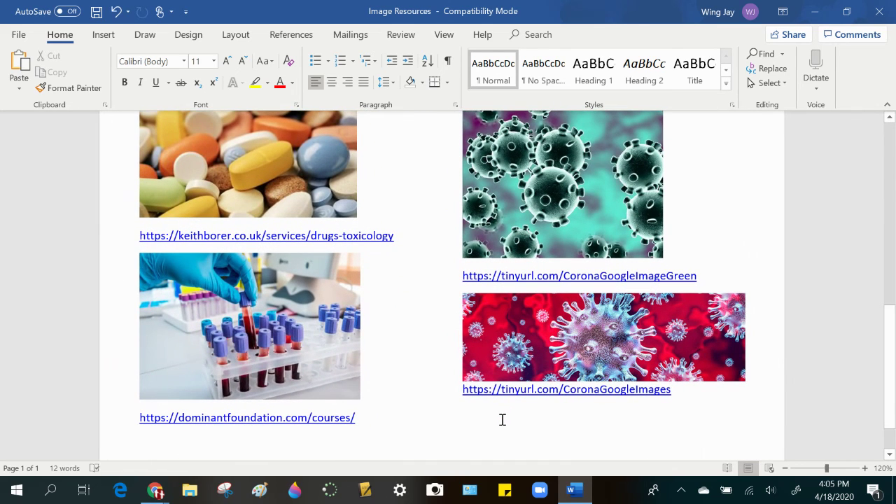
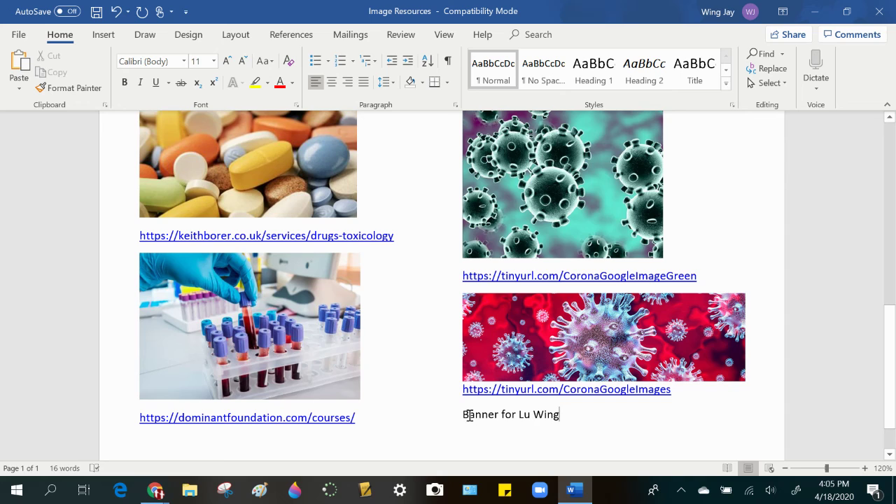
left_click_drag(463, 414, 552, 405)
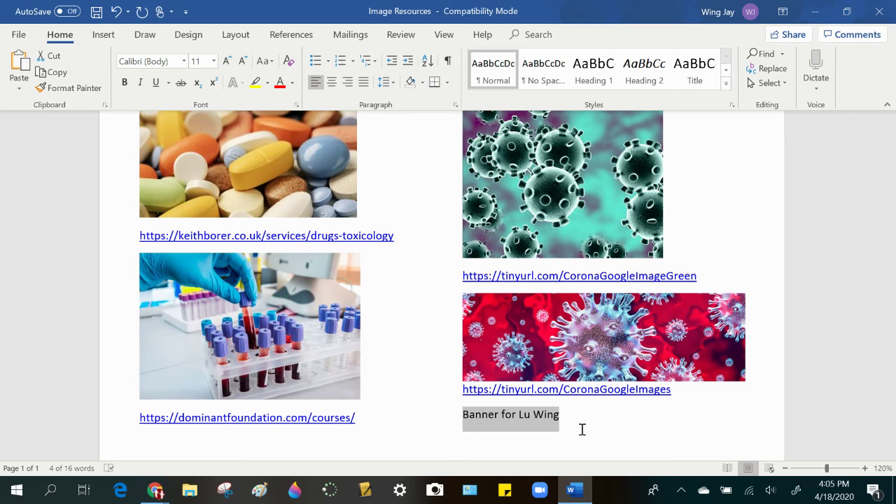
key("ctrl+k")
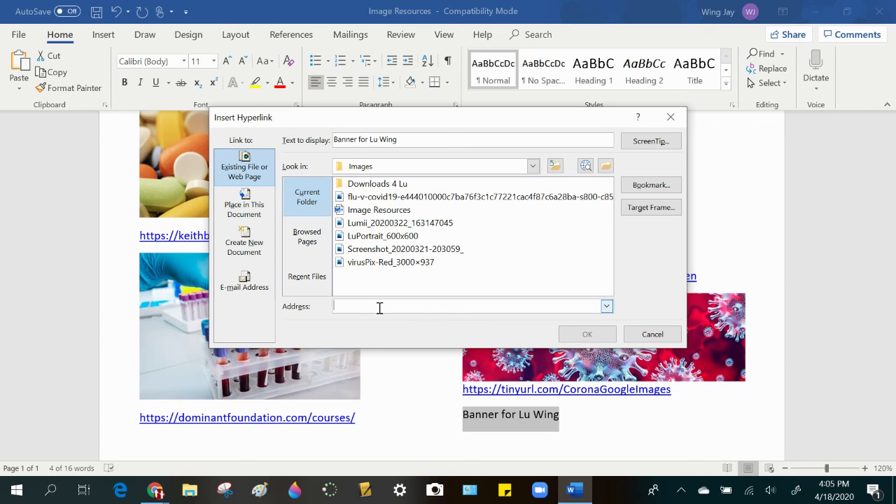
key("ctrl+v")
left_click(587, 333)
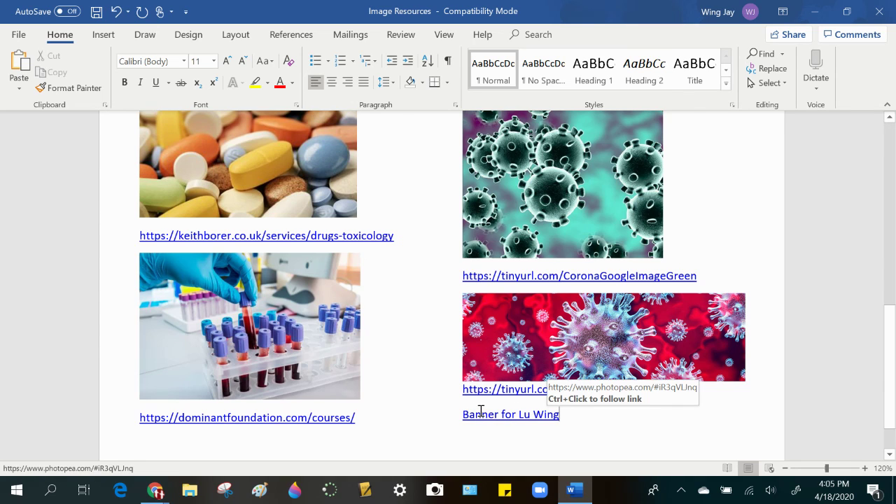
key("alt+Tab")
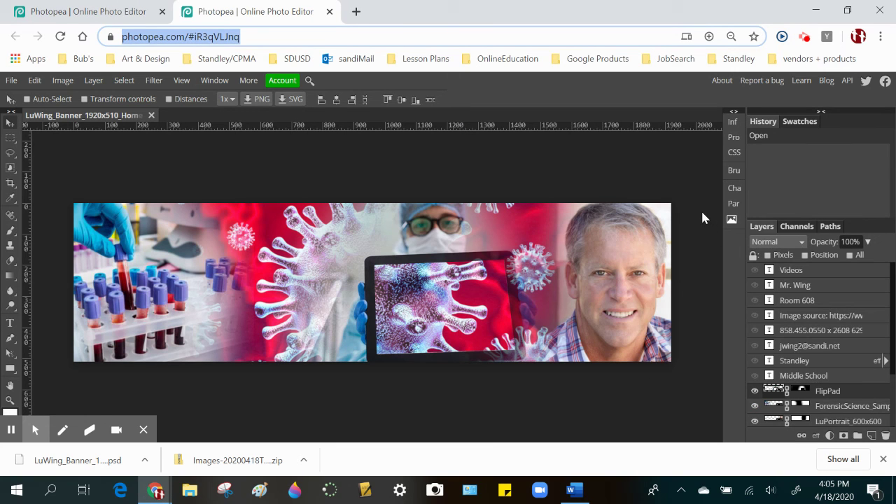
left_click(803, 390)
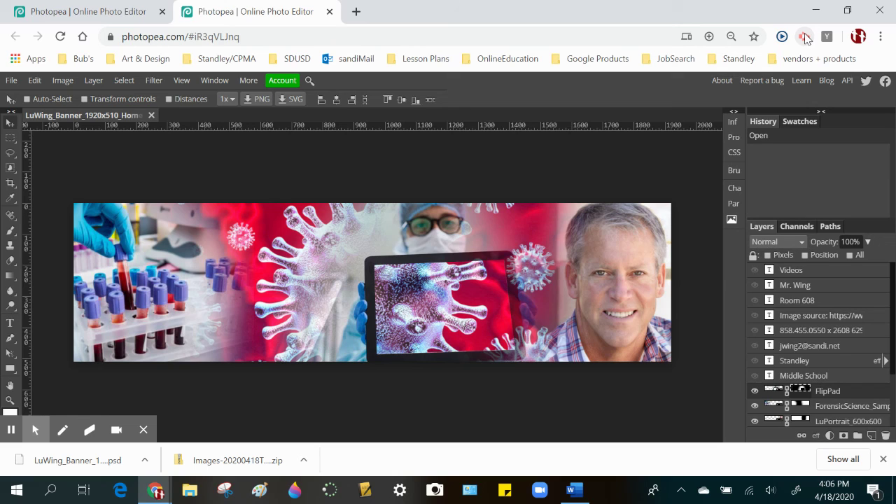
left_click(805, 38)
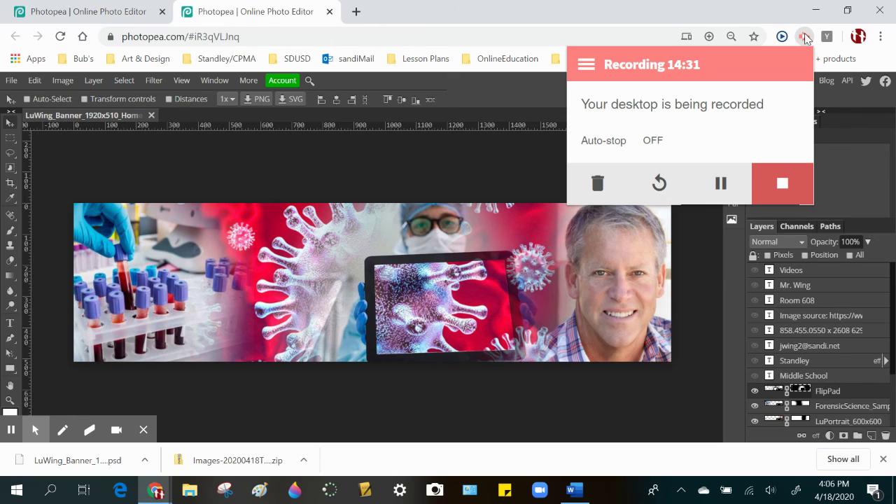